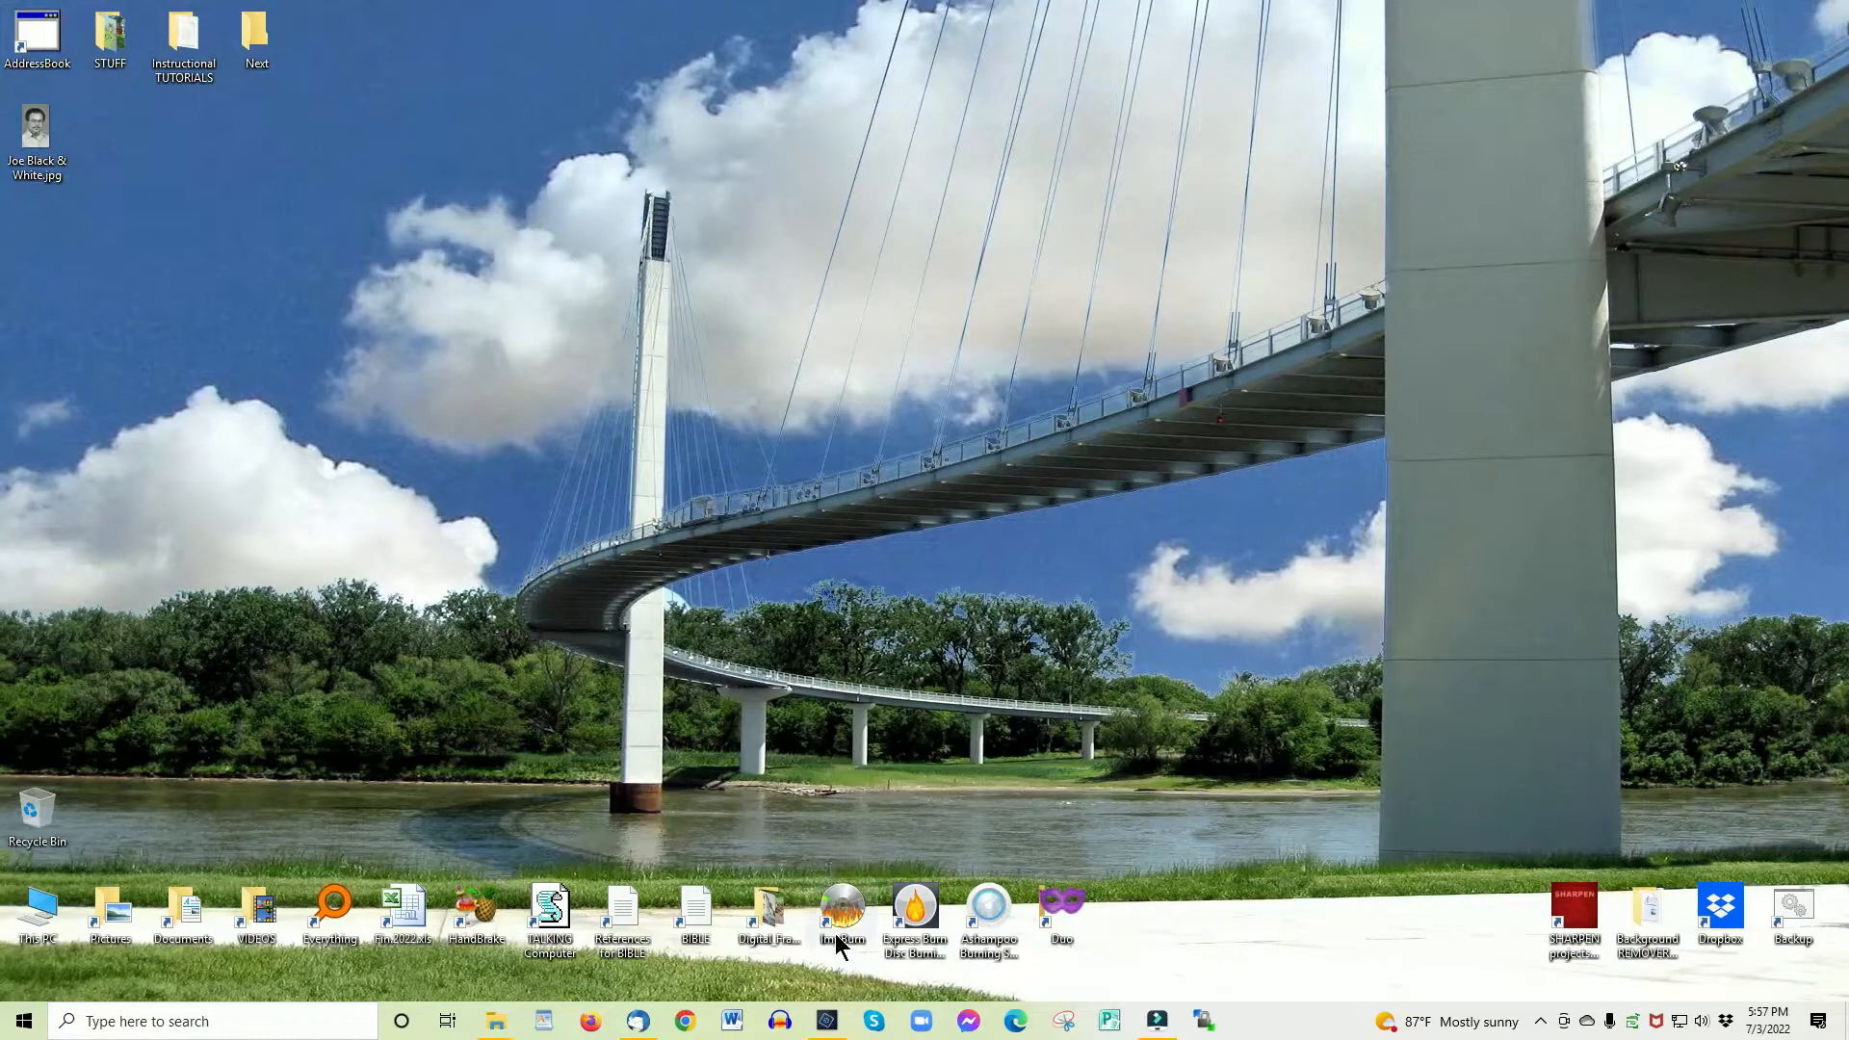
# Step: Switch to Photoshop Elements and select the man's hair with the Quick Selection tool, reducing the brush to 8 px for the narrower side
pyautogui.moveTo(832, 1028)
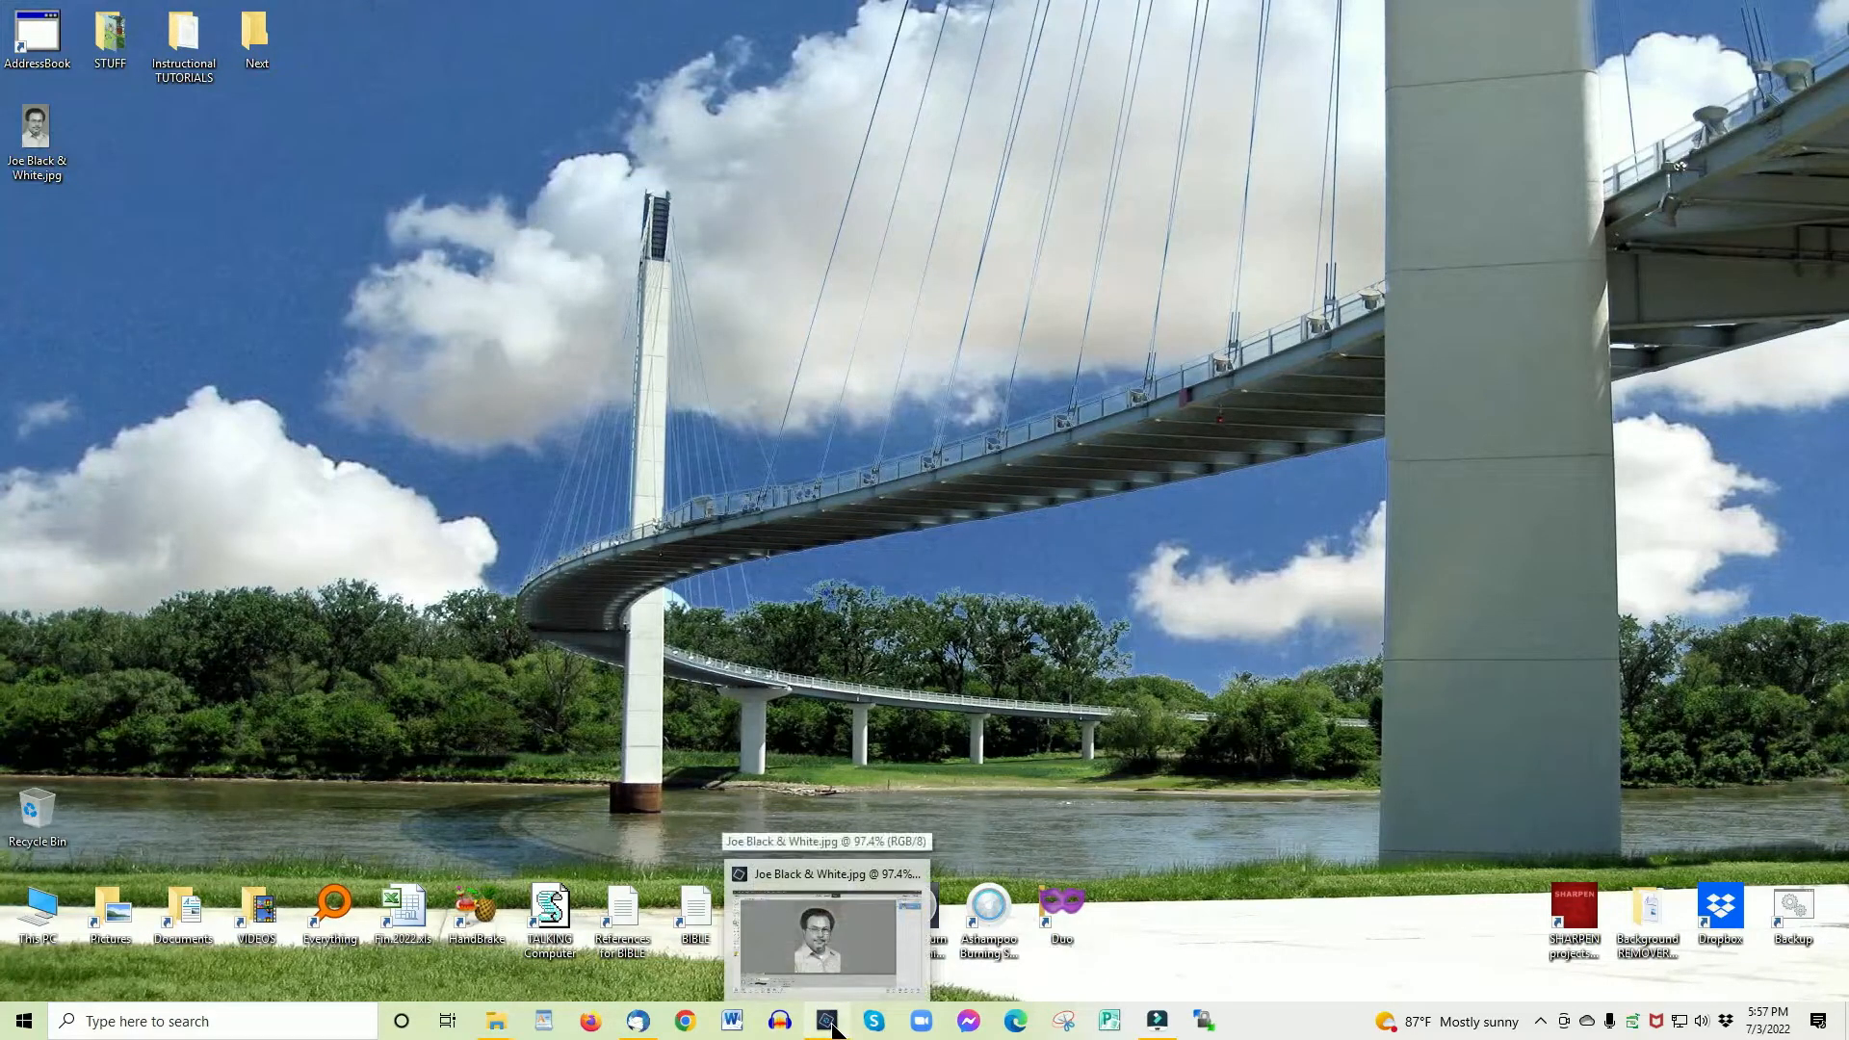
pyautogui.click(832, 1029)
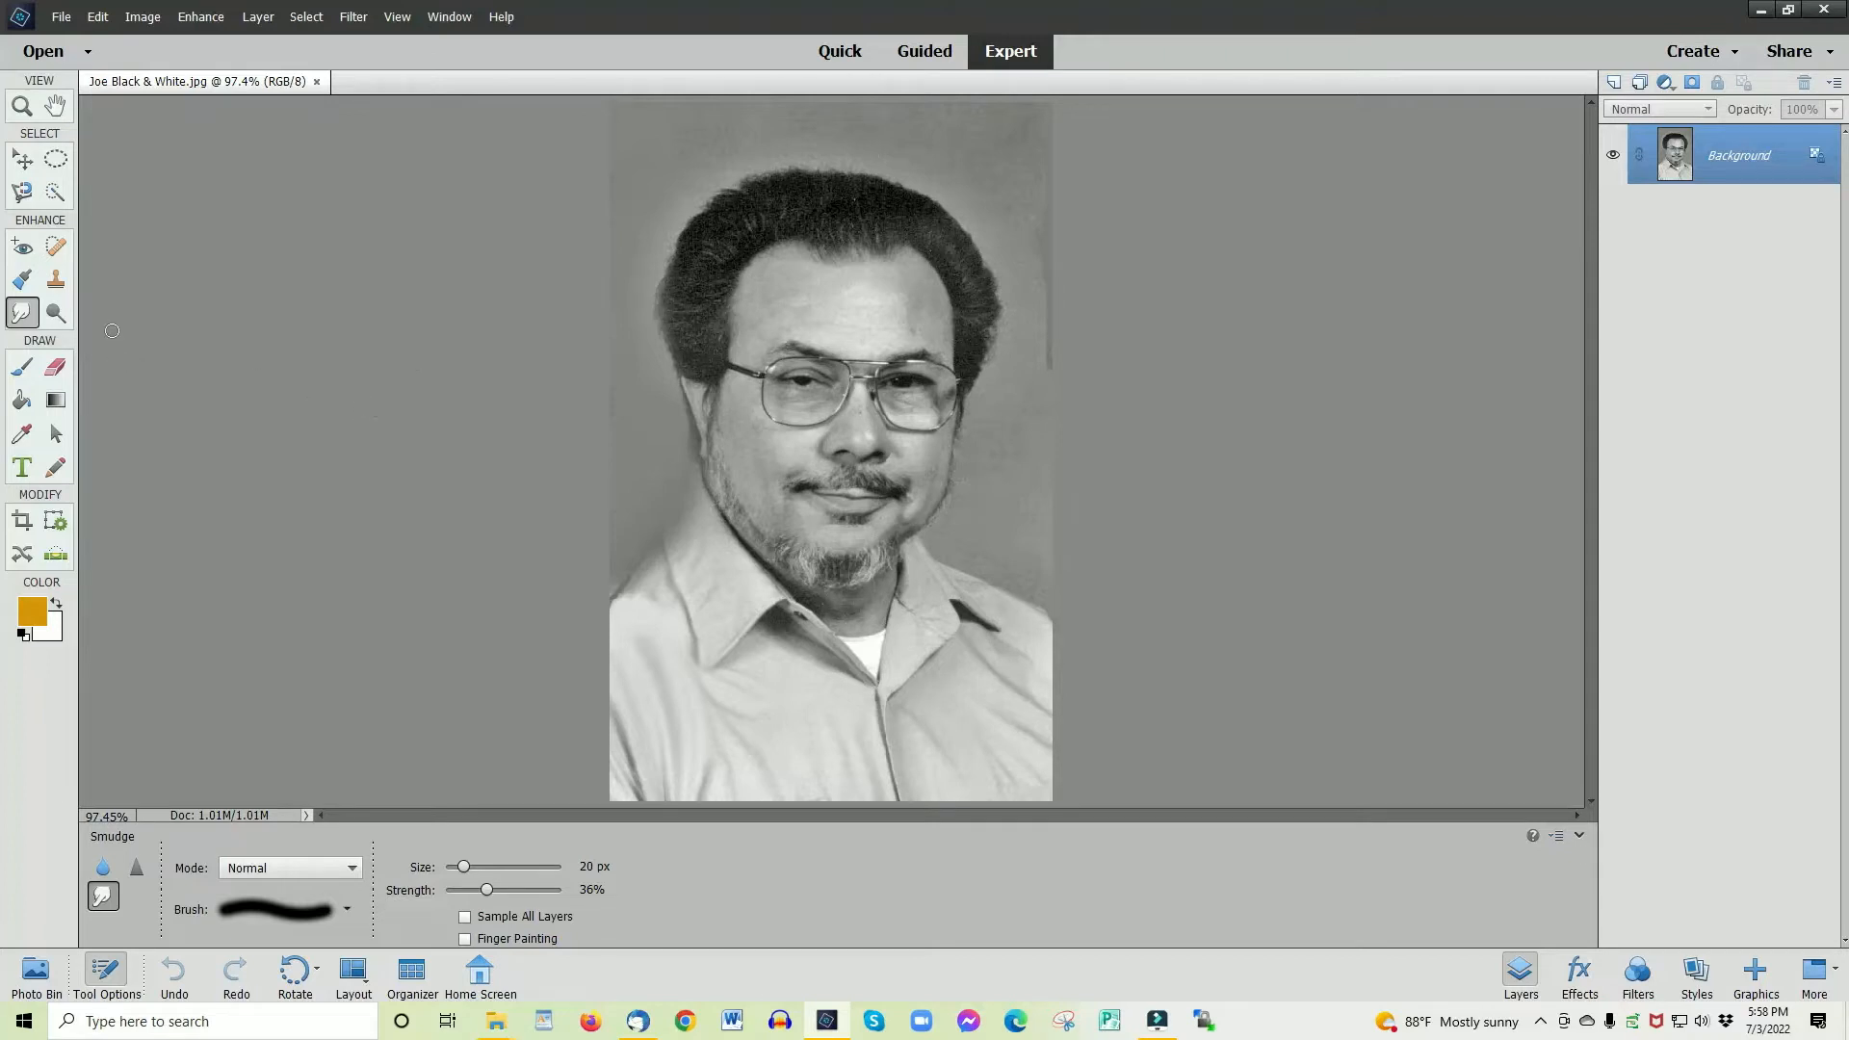
pyautogui.click(56, 197)
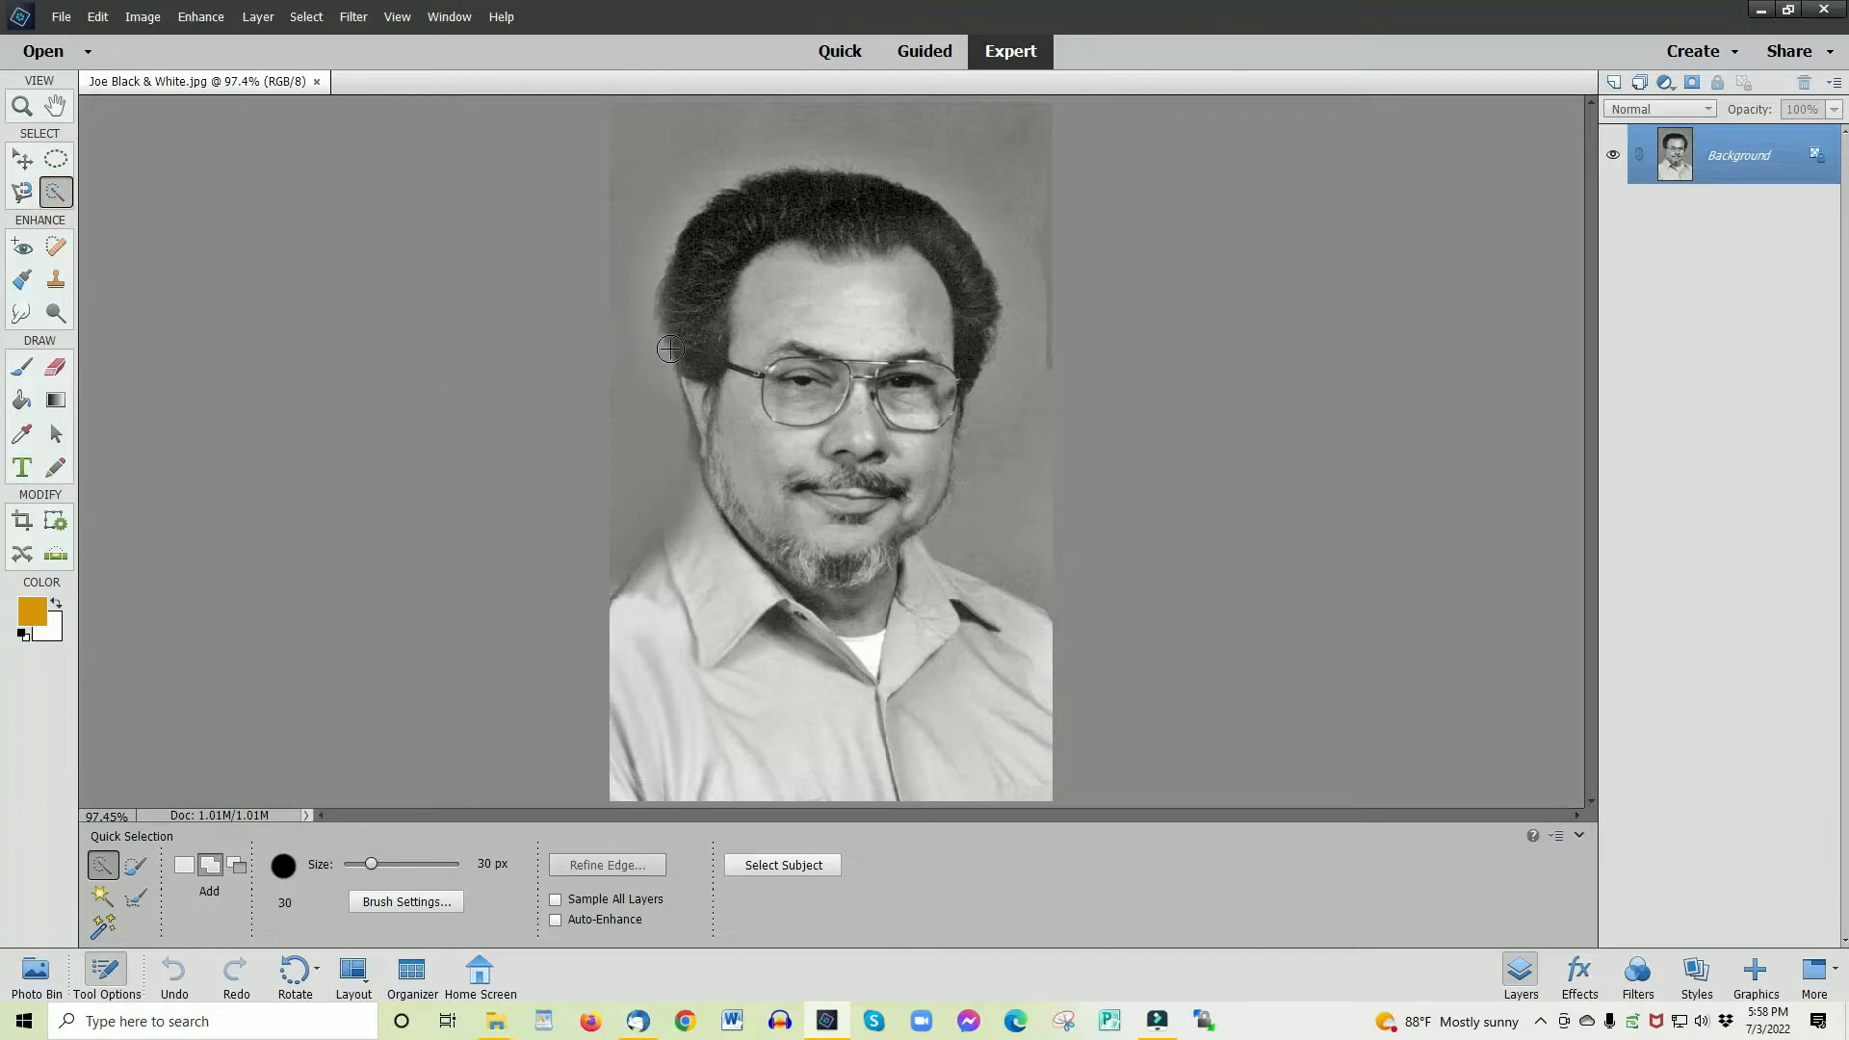
pyautogui.moveTo(691, 348)
pyautogui.mouseDown()
pyautogui.moveTo(713, 234)
pyautogui.moveTo(768, 197)
pyautogui.moveTo(882, 199)
pyautogui.mouseUp()
pyautogui.press('[')
pyautogui.press('[')
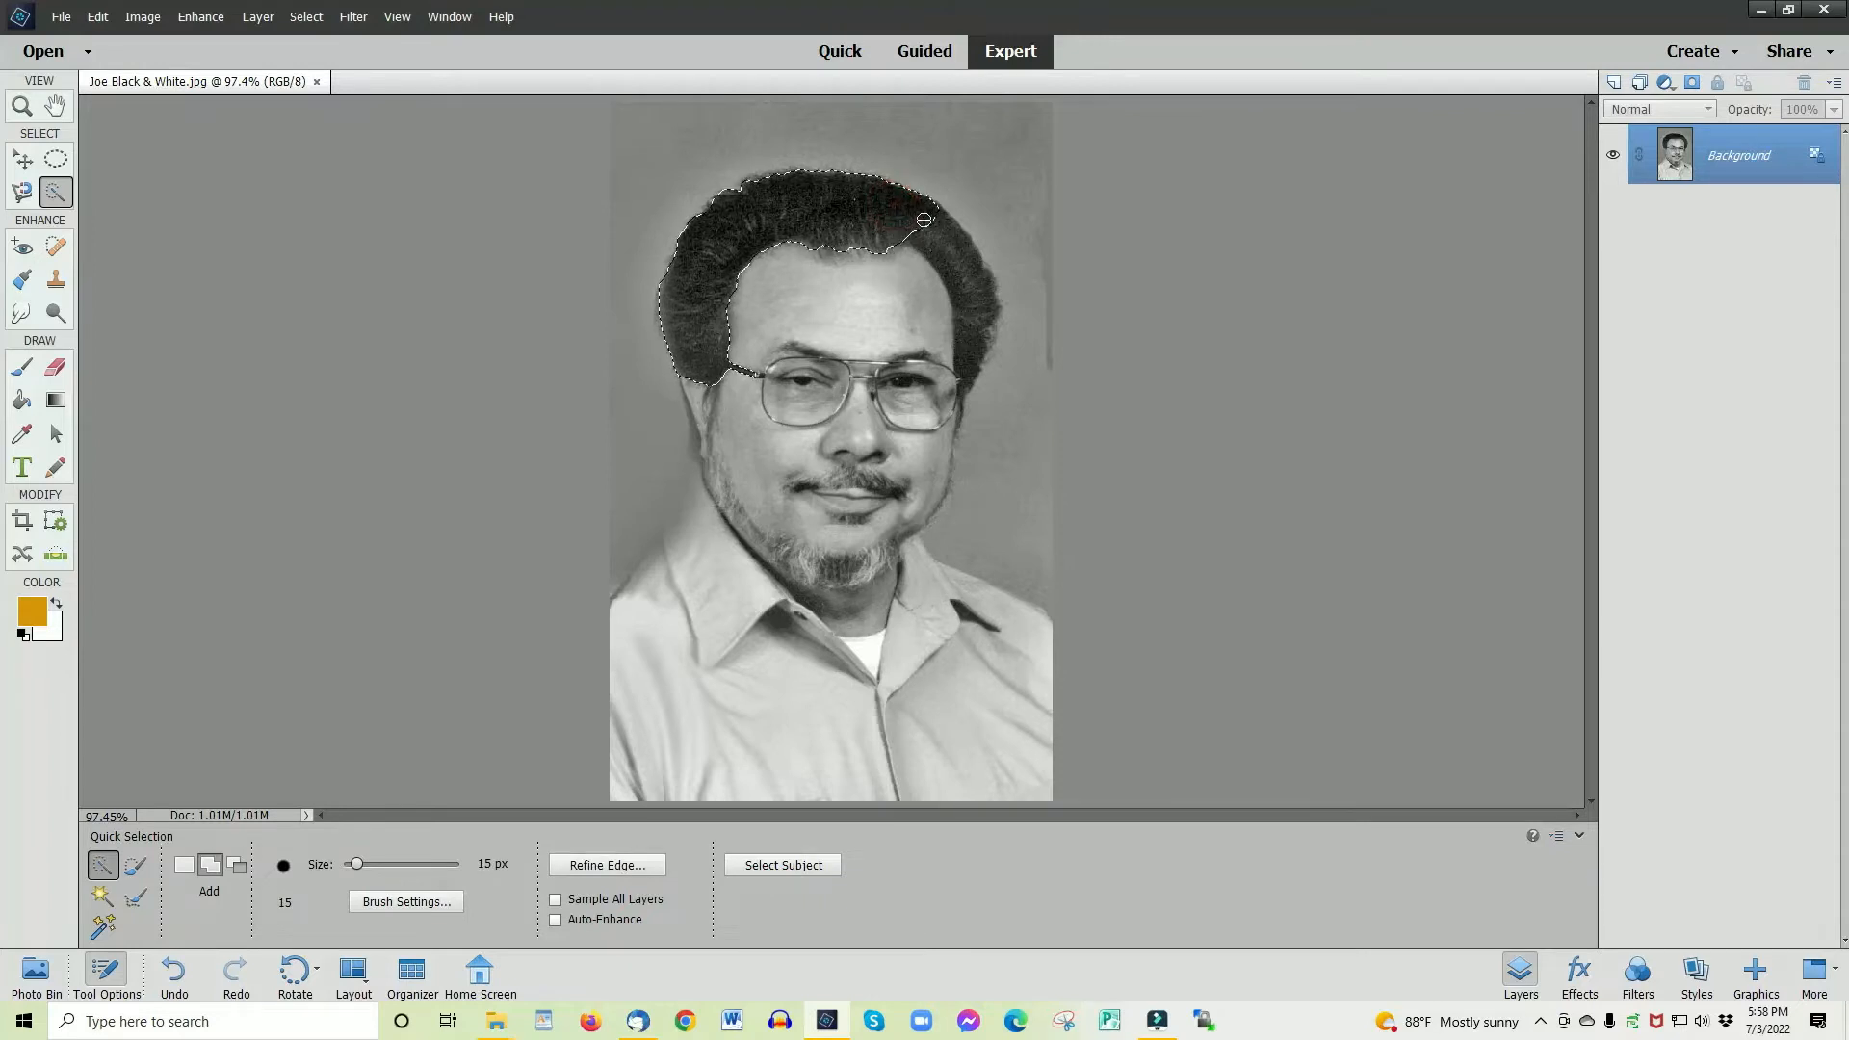
pyautogui.press('[')
pyautogui.moveTo(922, 220); pyautogui.dragTo(969, 327)
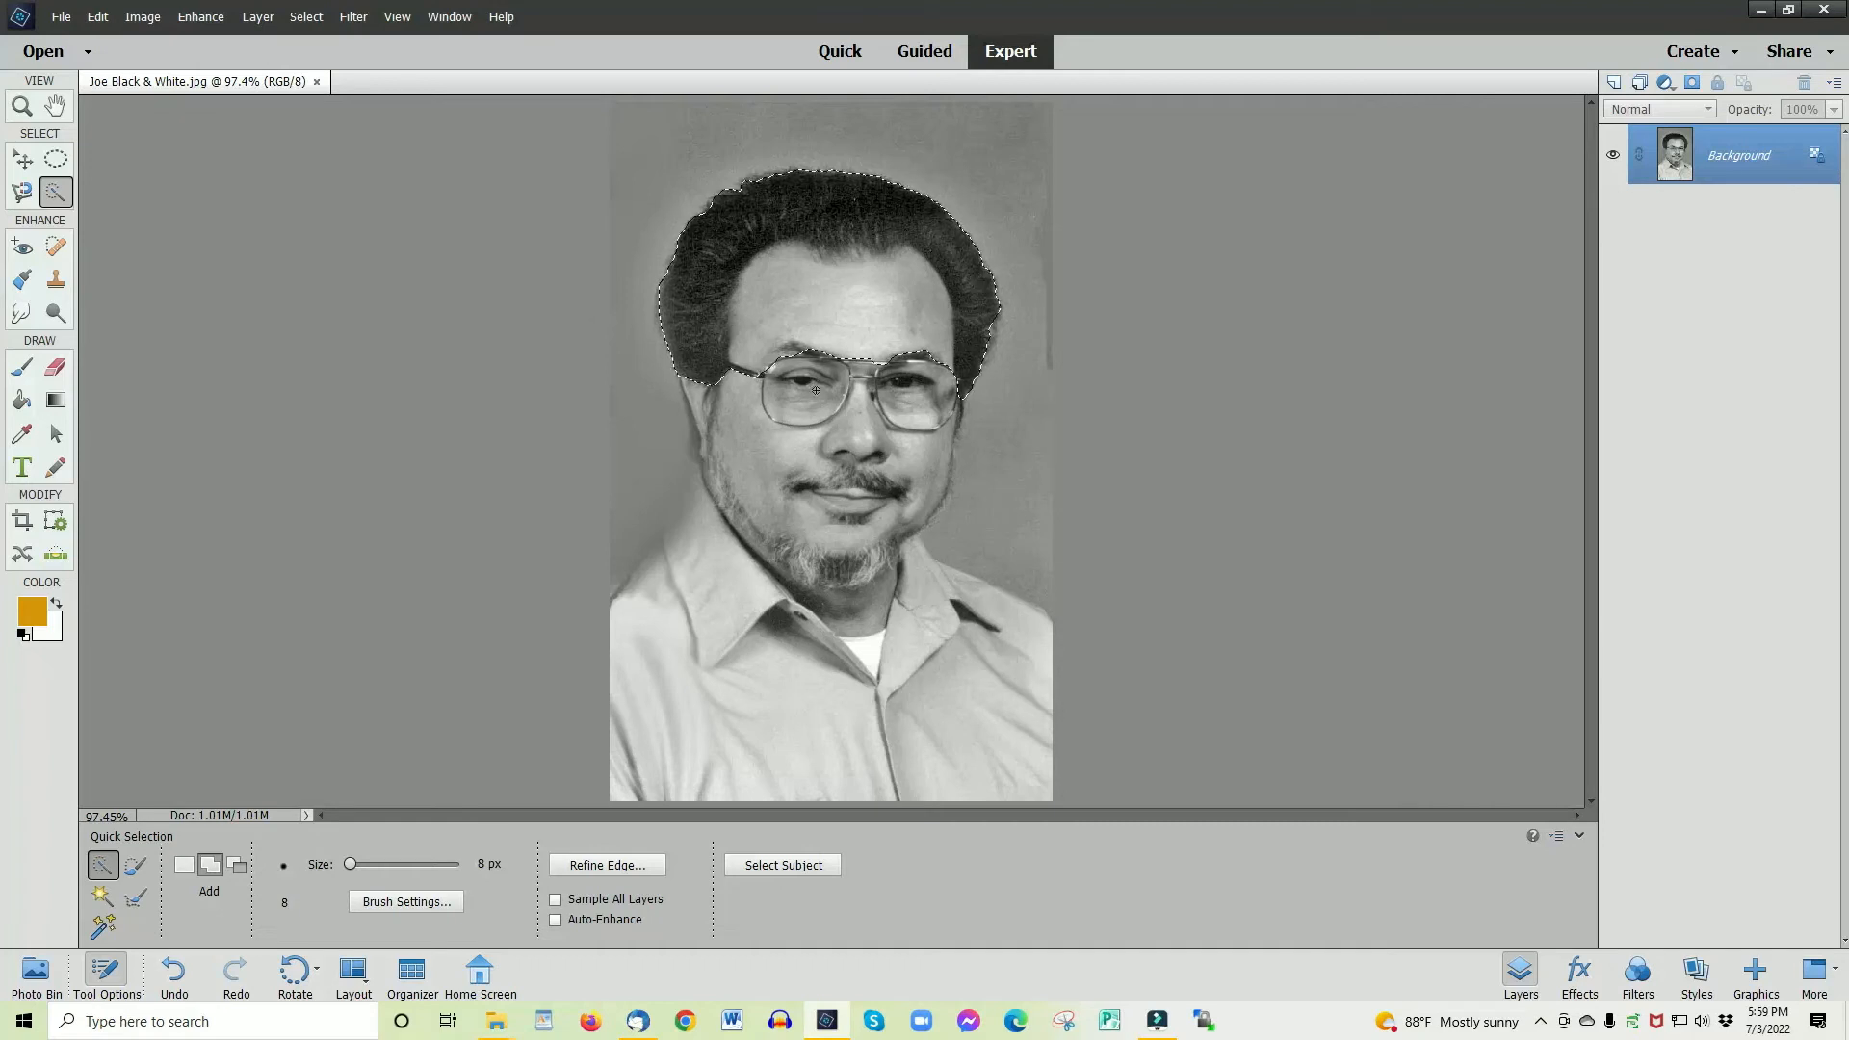
# Step: Subtract the forehead from the hair selection with a 20 px brush and clean up the selection edge beside the ear
pyautogui.press(']')
pyautogui.press(']')
pyautogui.press(']')
pyautogui.press('alt')
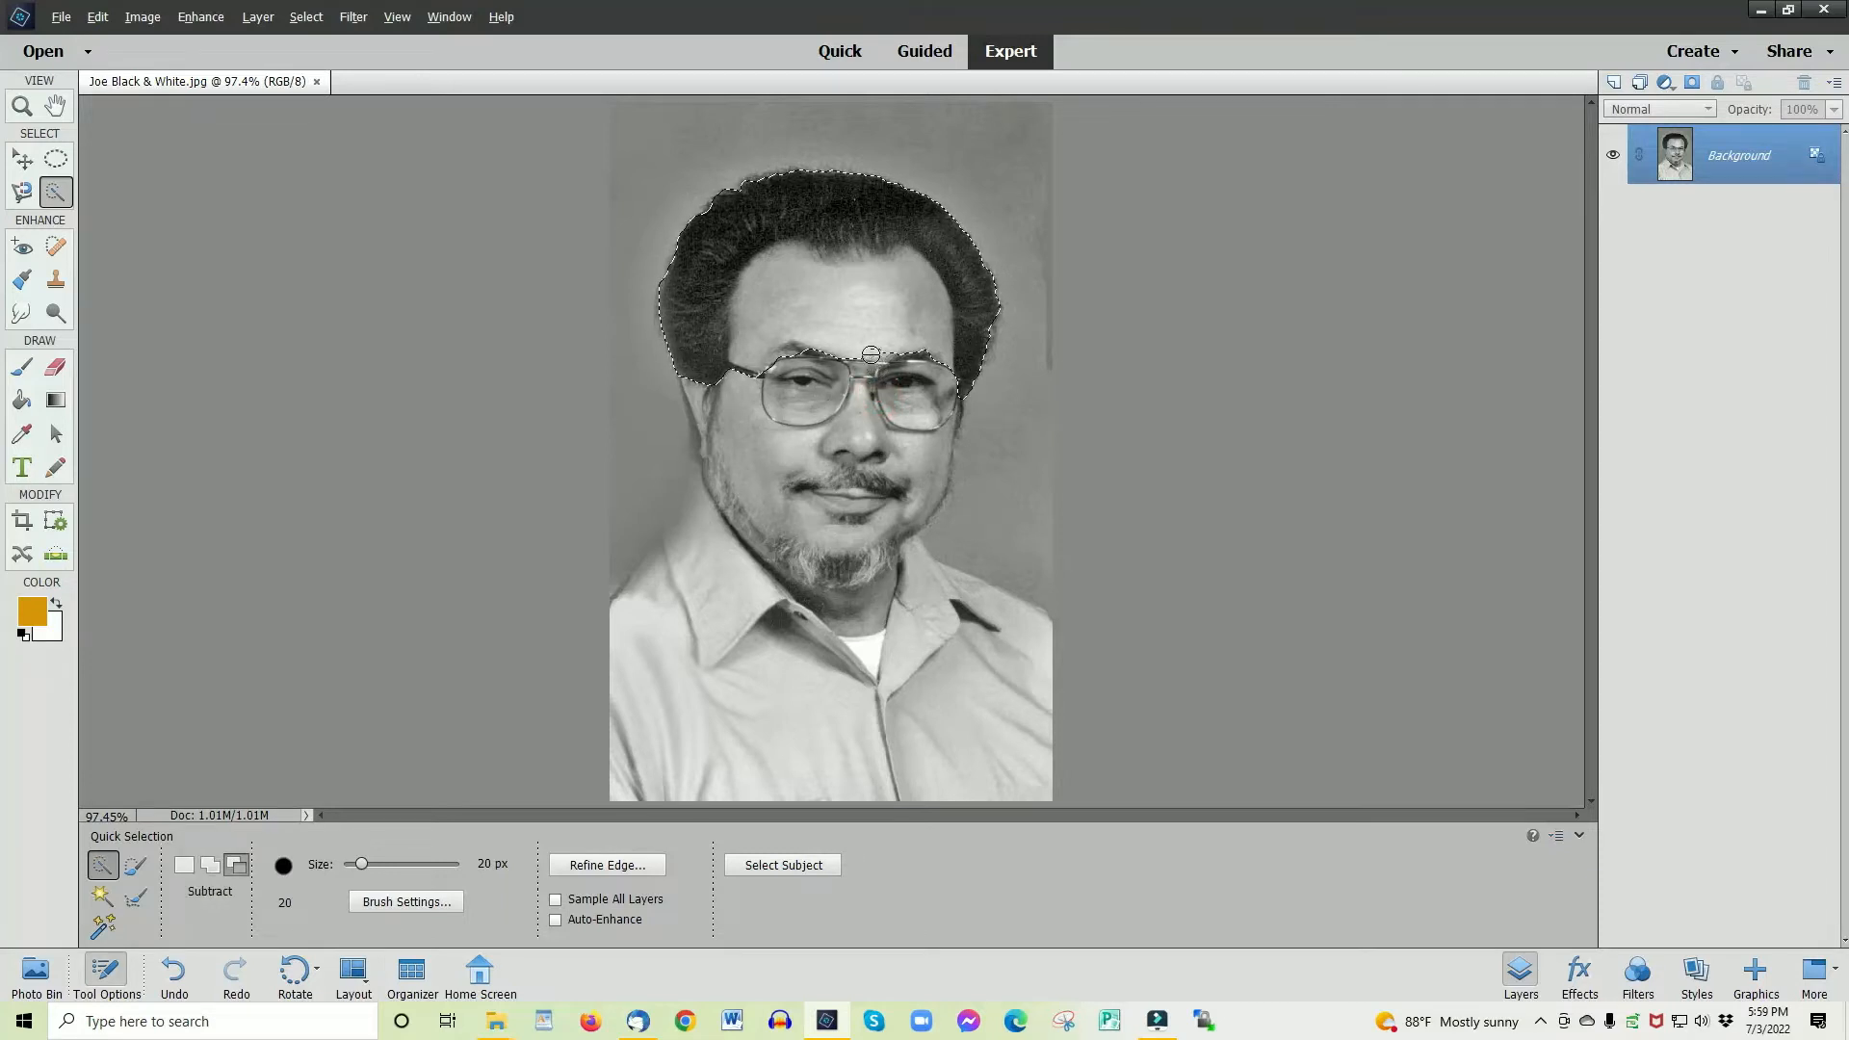
pyautogui.moveTo(867, 347)
pyautogui.mouseDown()
pyautogui.moveTo(850, 300)
pyautogui.moveTo(808, 361)
pyautogui.mouseUp()
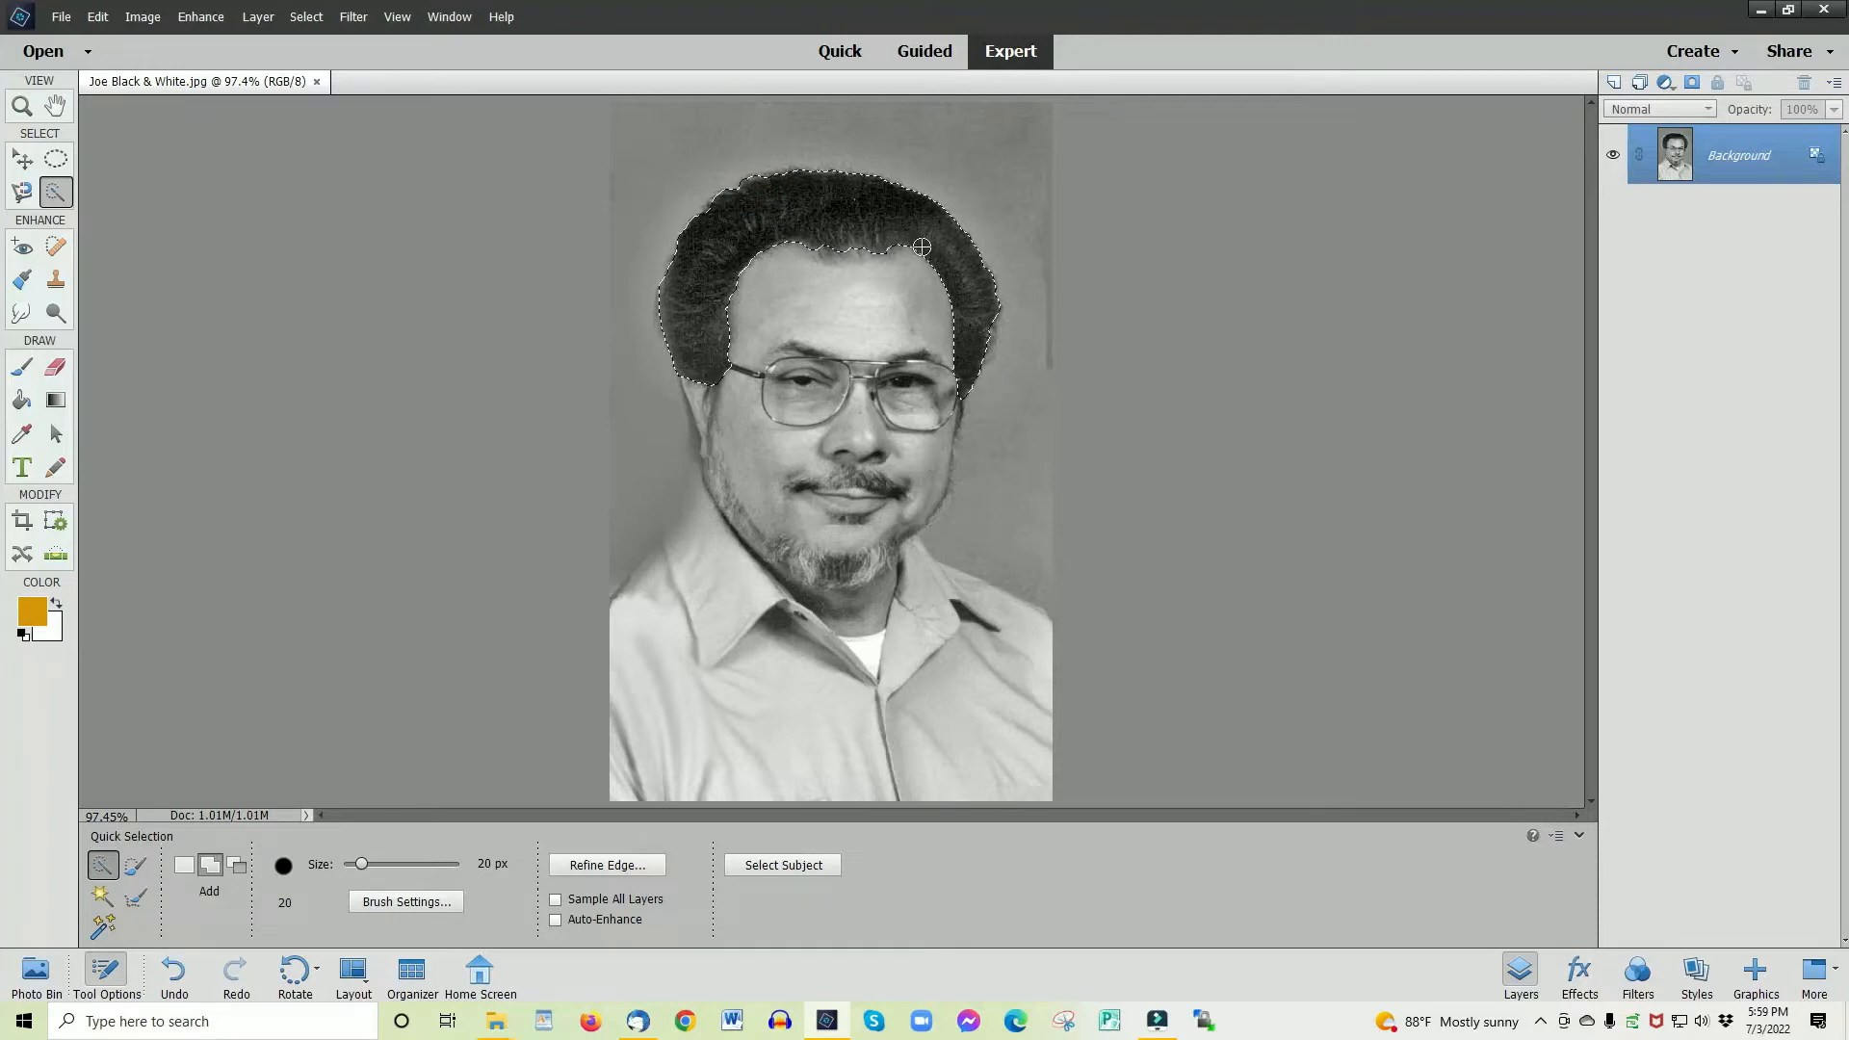
pyautogui.click(978, 328)
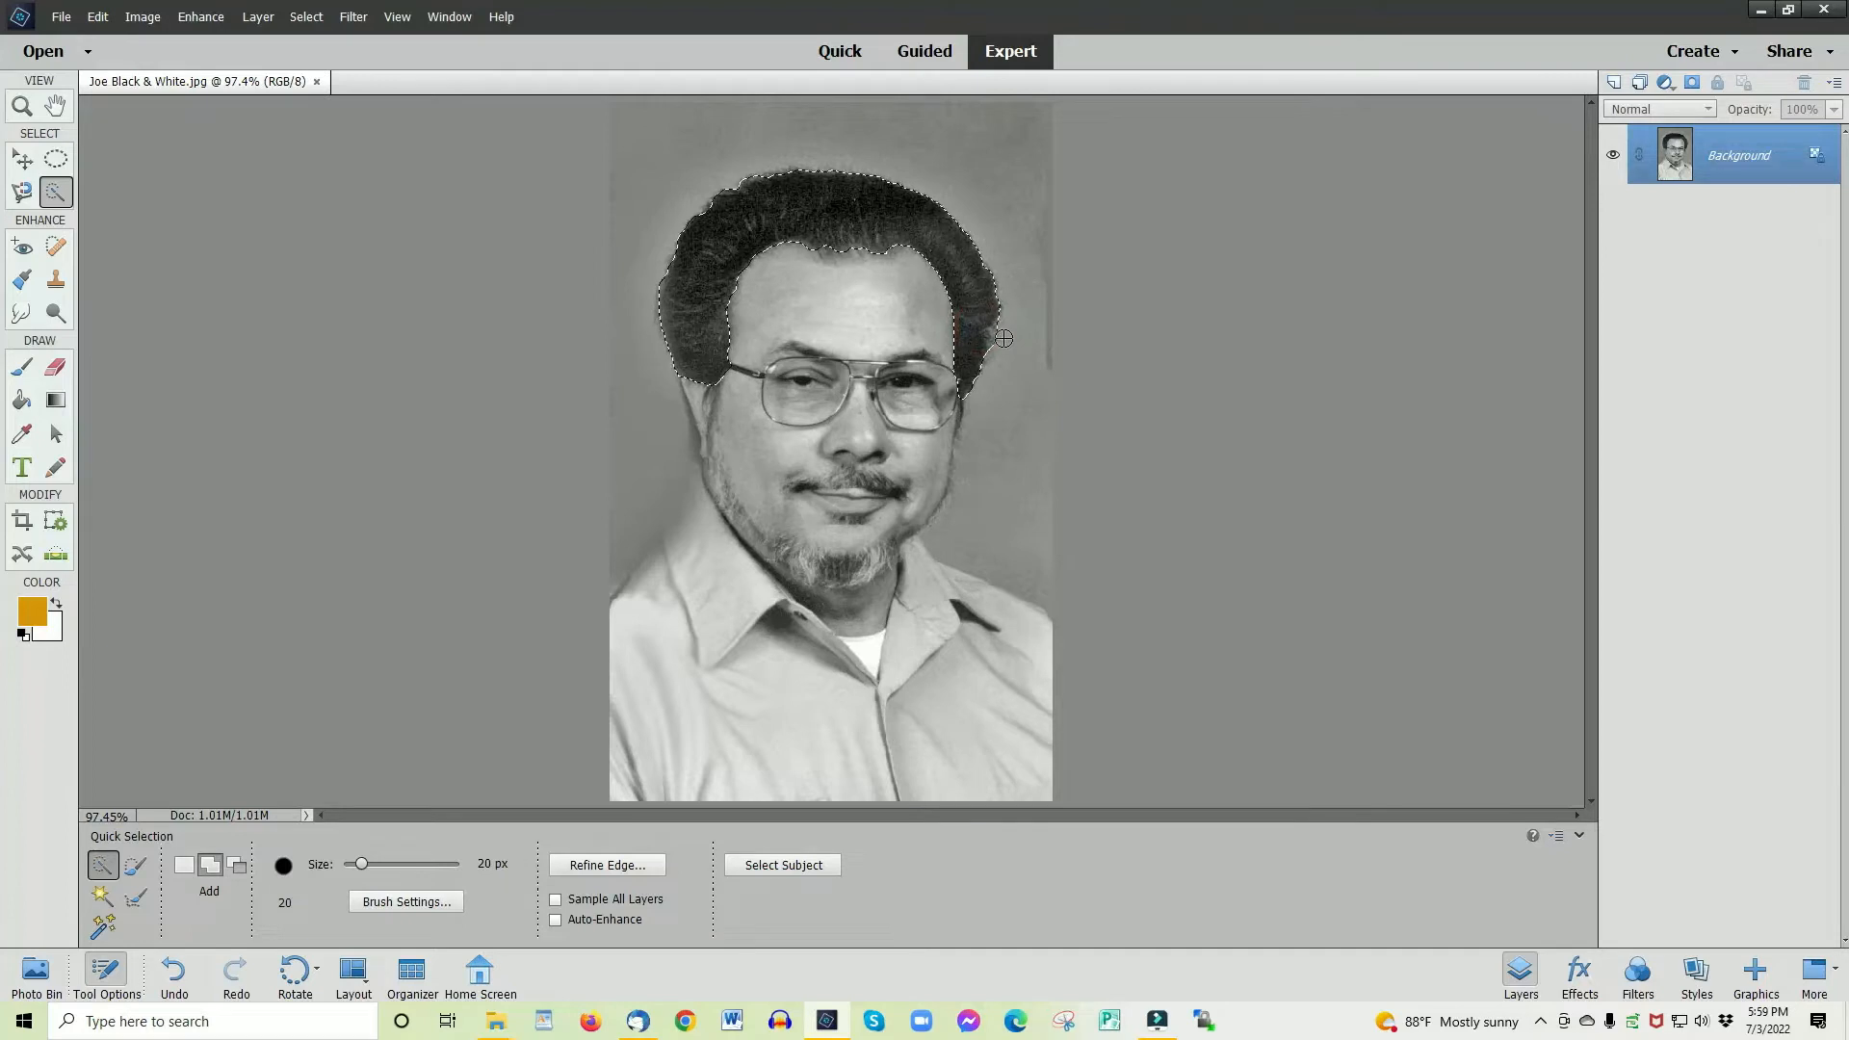
pyautogui.press('alt')
pyautogui.keyDown('alt'); pyautogui.click(998, 337); pyautogui.keyUp('alt')
# Step: Lighten the selected hair with Levels by setting the white input level to 213, and clear the selection
pyautogui.hotkey('ctrl', 'l')
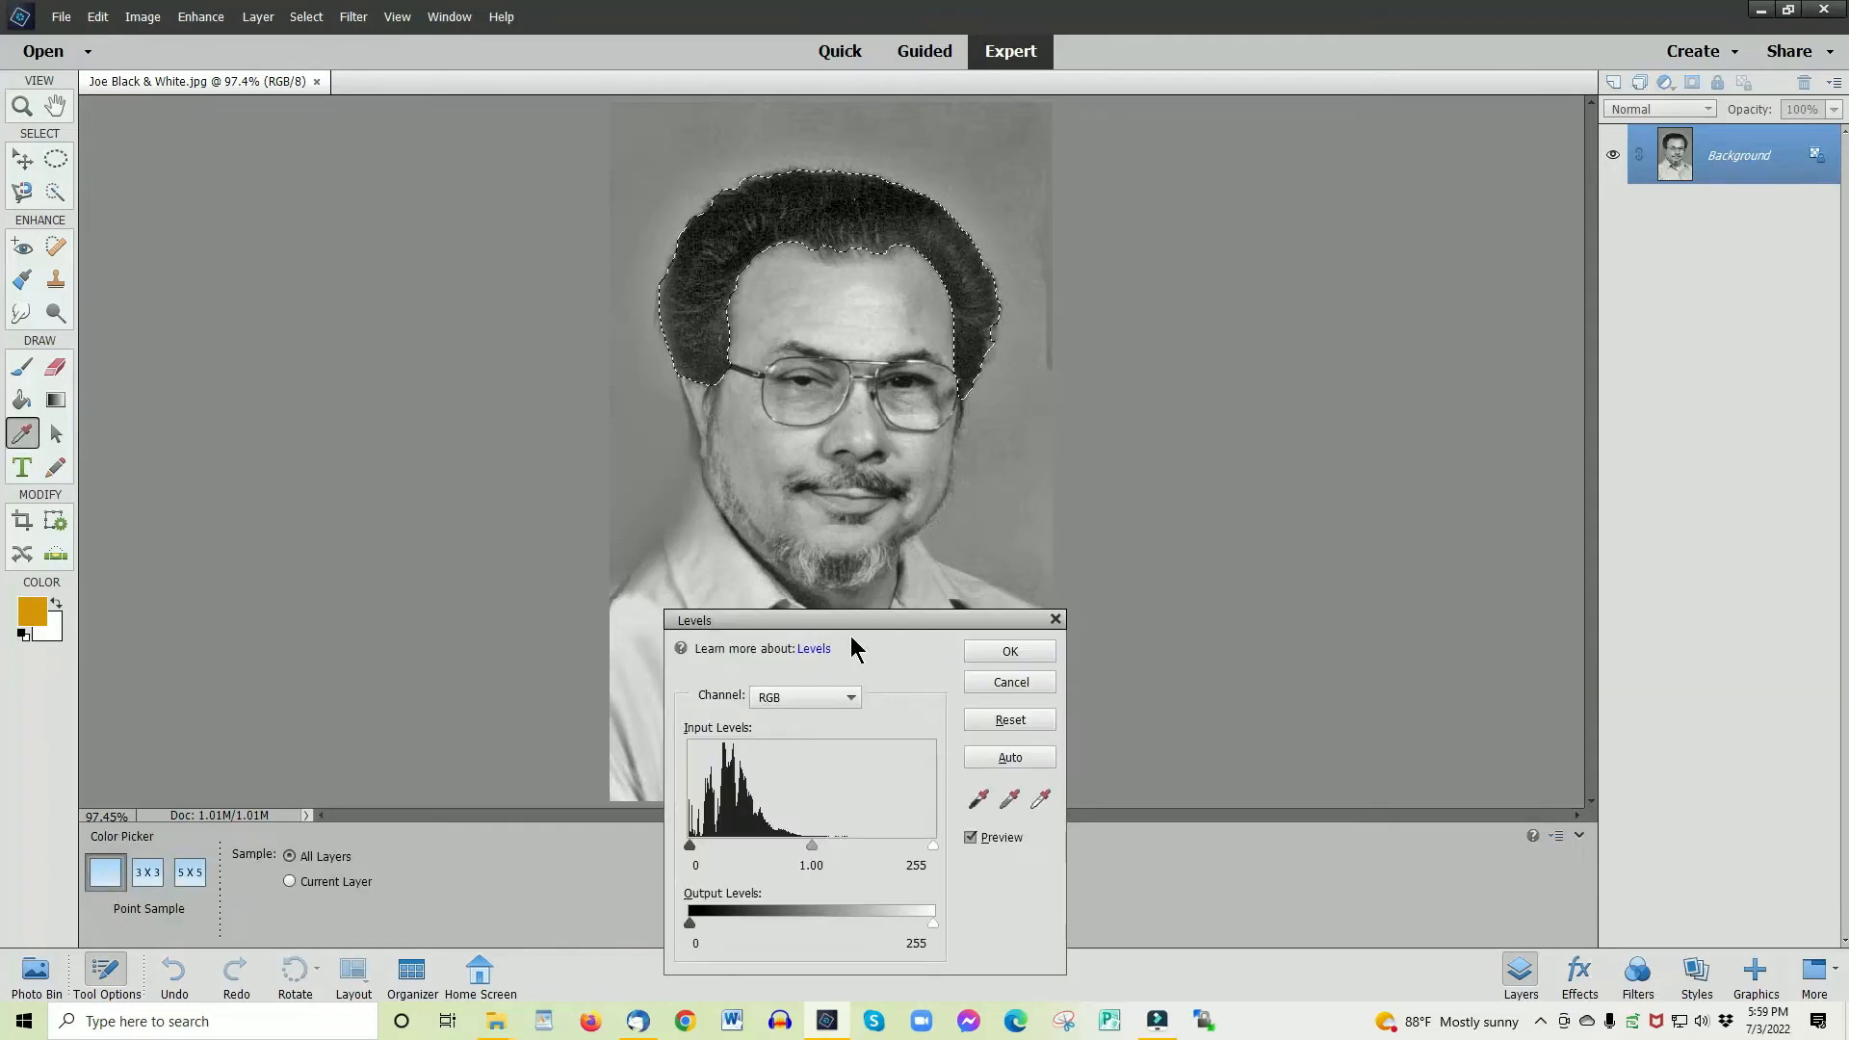
pyautogui.moveTo(845, 624); pyautogui.dragTo(1239, 407)
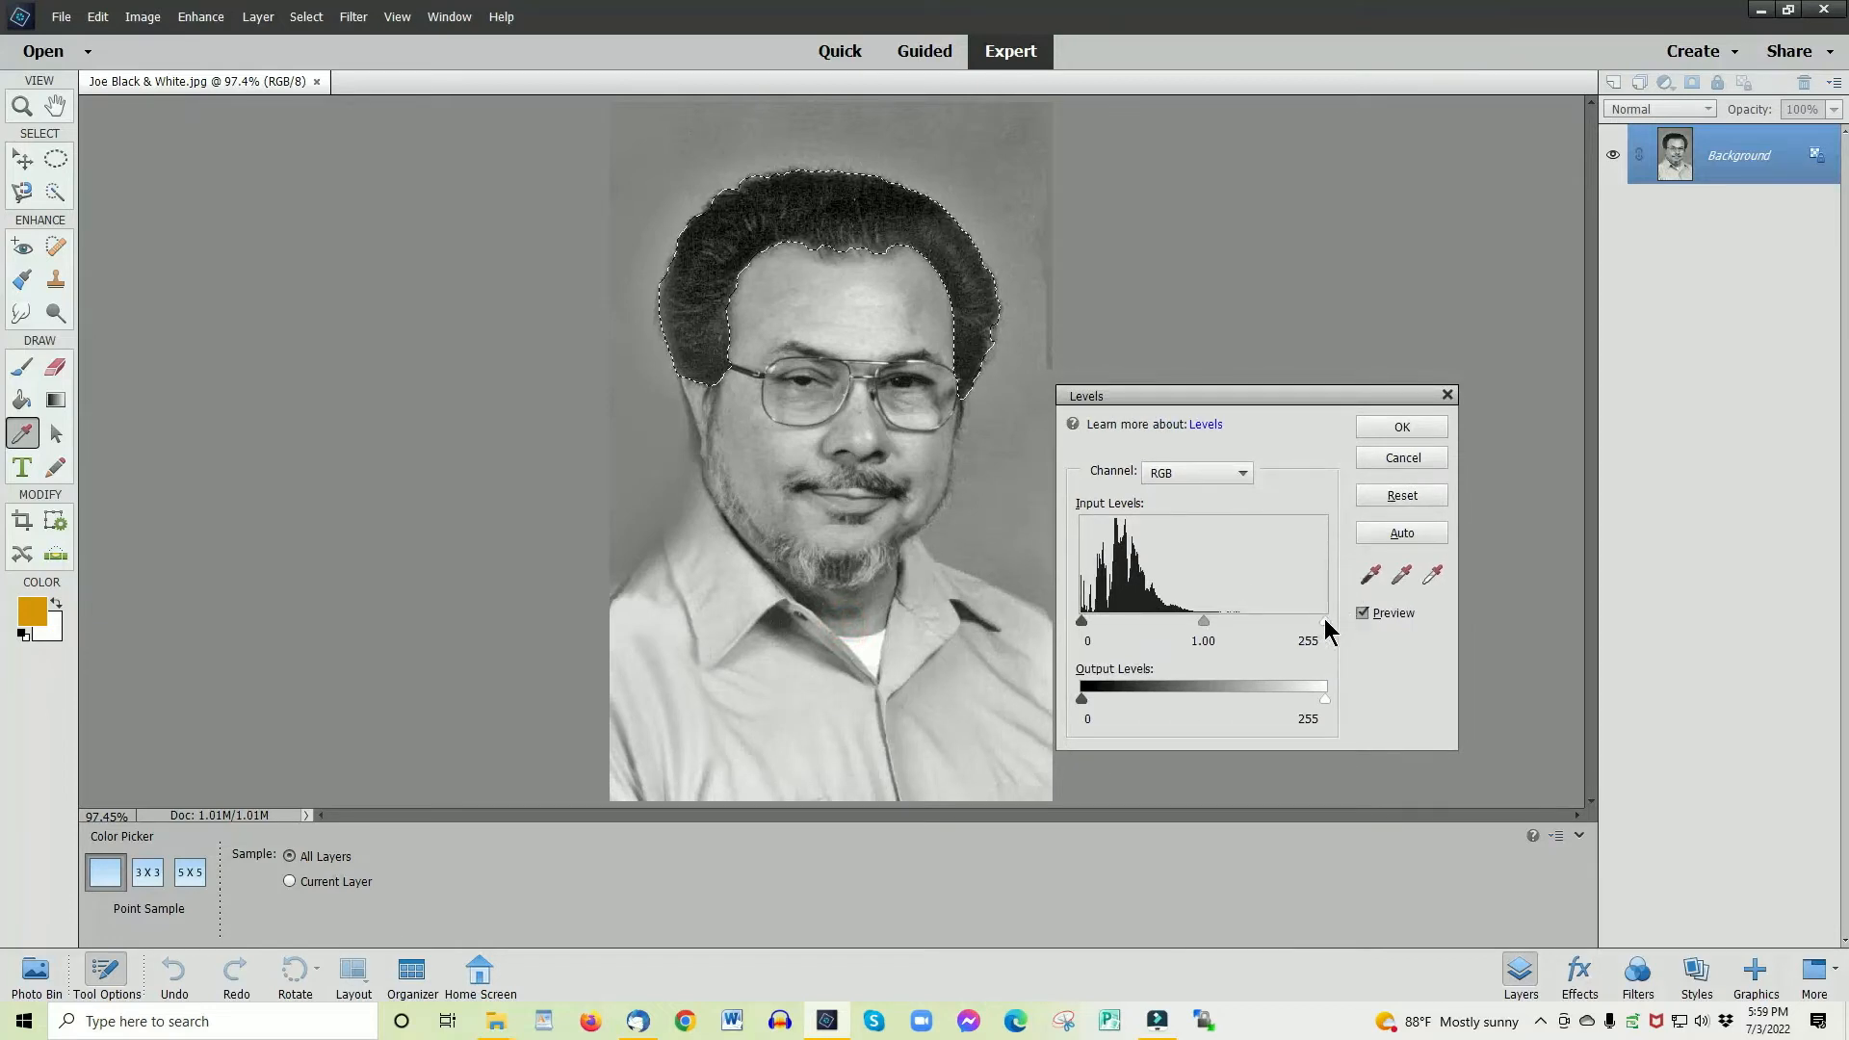
pyautogui.moveTo(1325, 622); pyautogui.dragTo(1277, 635)
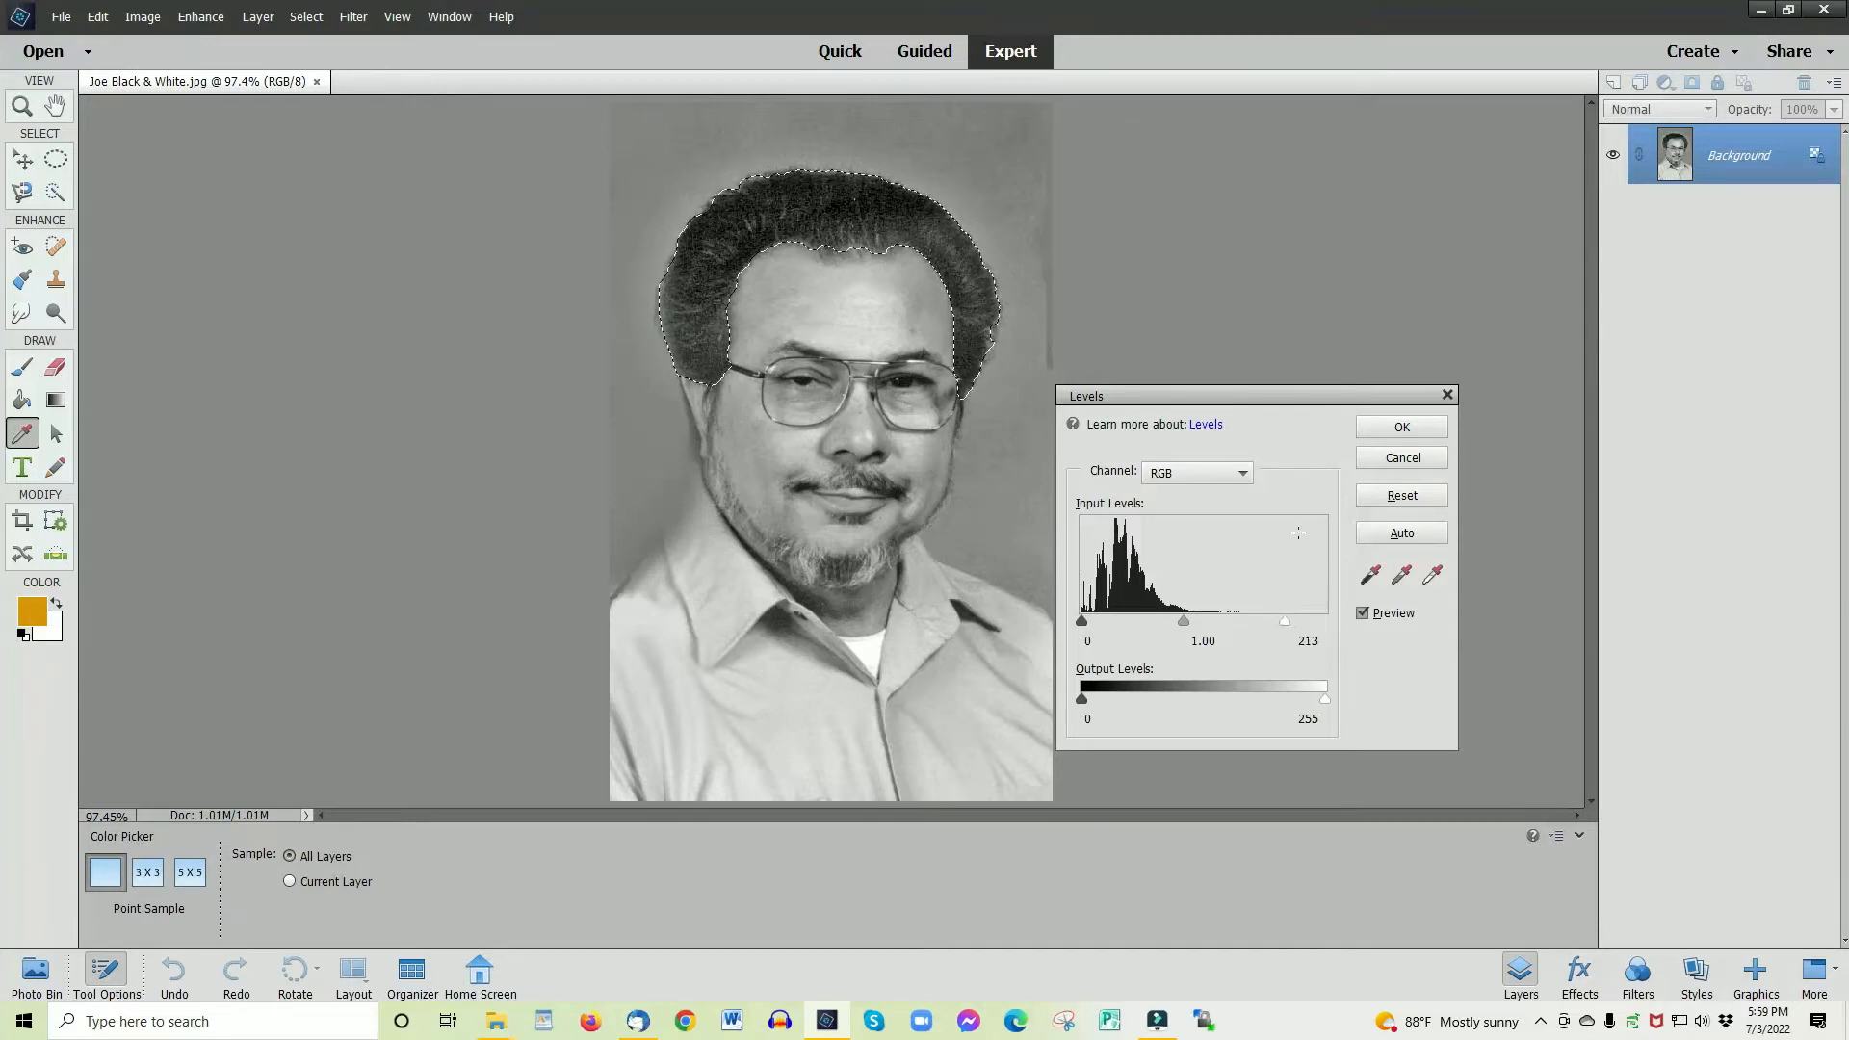
pyautogui.click(1398, 430)
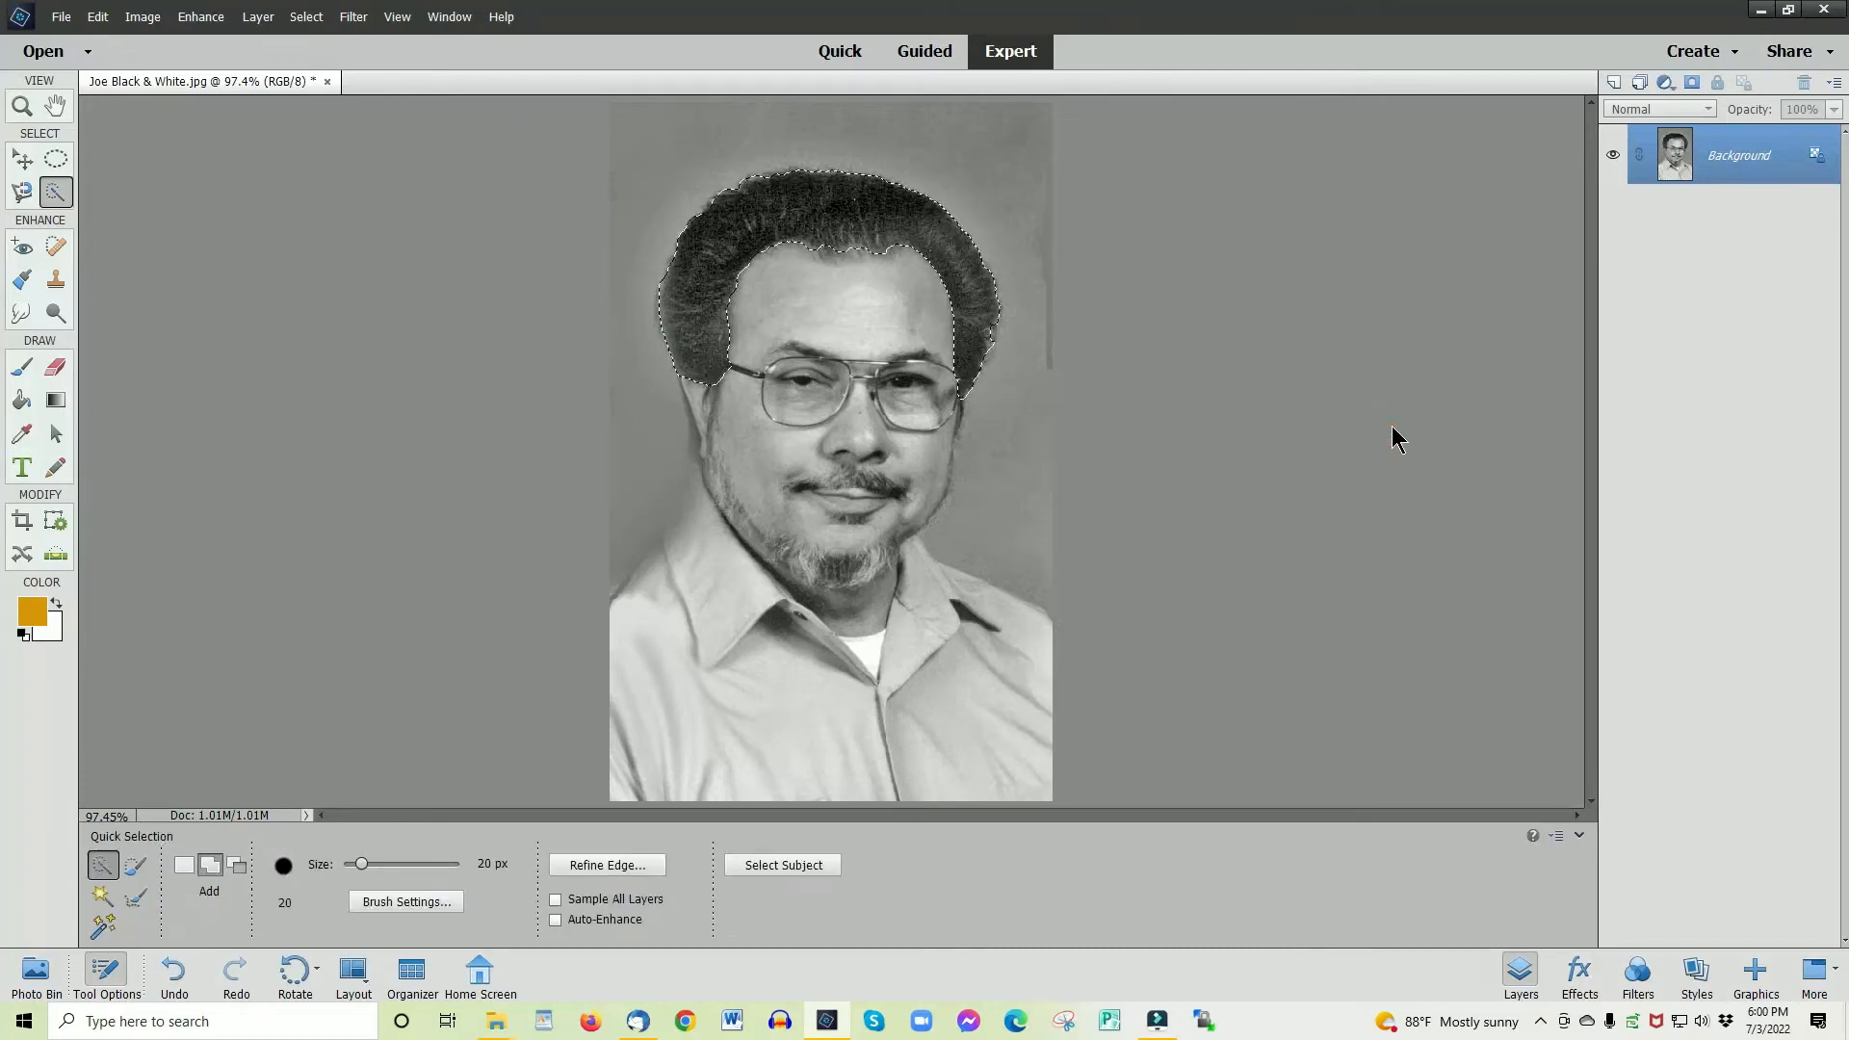
pyautogui.hotkey('ctrl', 'd')
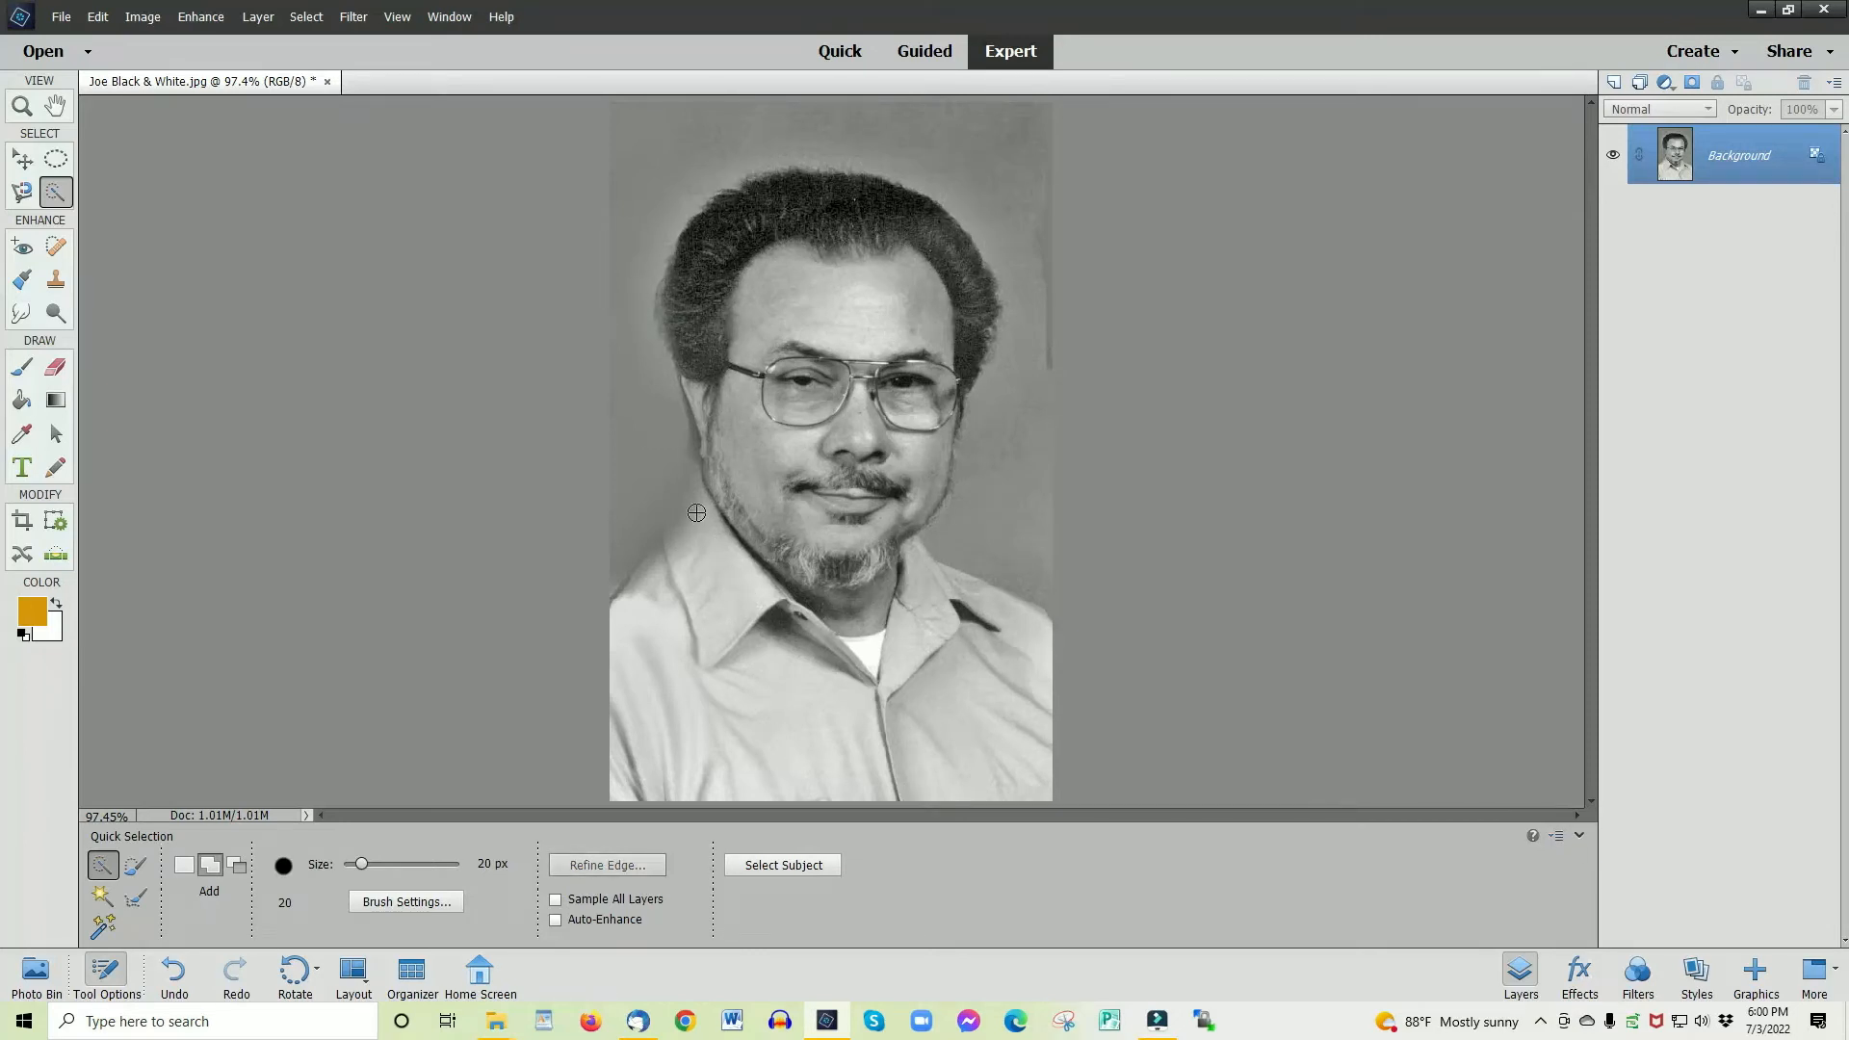
# Step: Select the shirt with the Quick Selection tool, subtracting the background by the shoulder and the white undershirt with an 8 px brush
pyautogui.moveTo(699, 523)
pyautogui.mouseDown()
pyautogui.moveTo(695, 503)
pyautogui.moveTo(740, 631)
pyautogui.moveTo(727, 664)
pyautogui.moveTo(686, 583)
pyautogui.moveTo(684, 647)
pyautogui.moveTo(820, 729)
pyautogui.moveTo(916, 668)
pyautogui.moveTo(817, 700)
pyautogui.mouseUp()
pyautogui.keyDown('alt'); pyautogui.moveTo(662, 459); pyautogui.dragTo(644, 521); pyautogui.keyUp('alt')
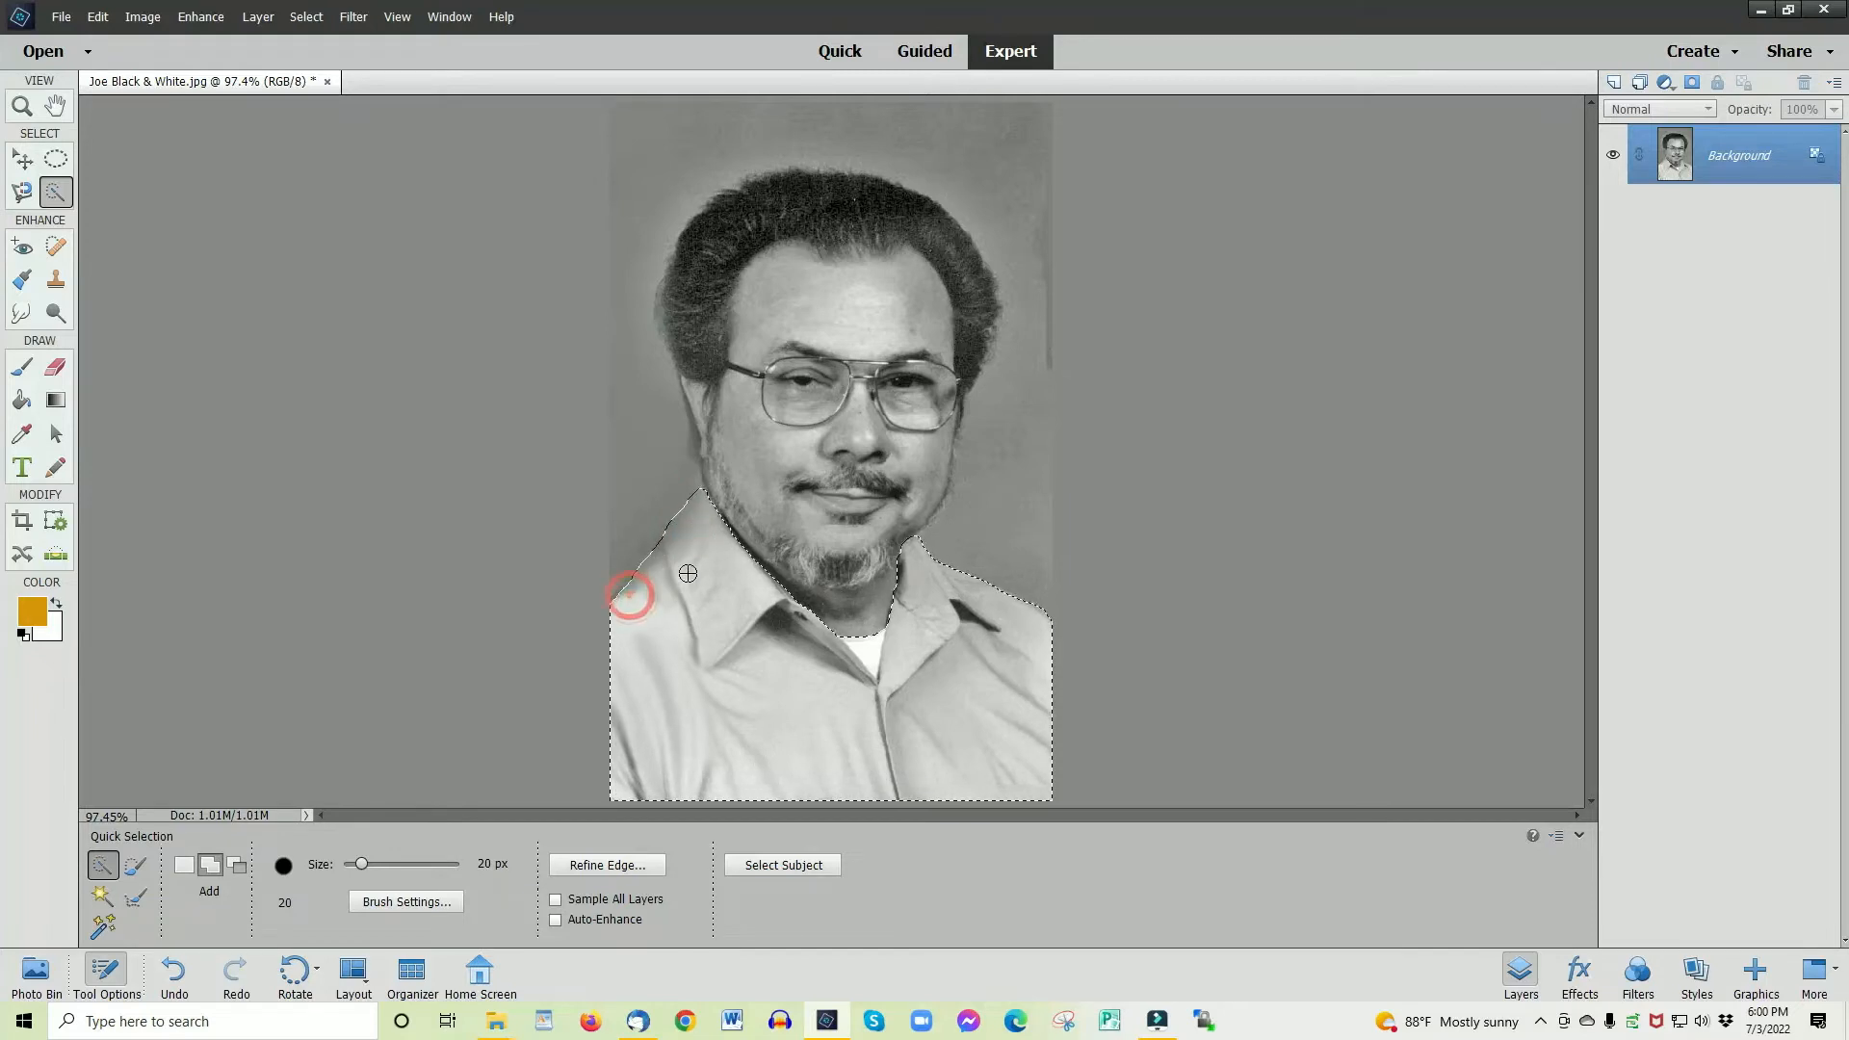
pyautogui.press('[')
pyautogui.press('[')
pyautogui.press('[')
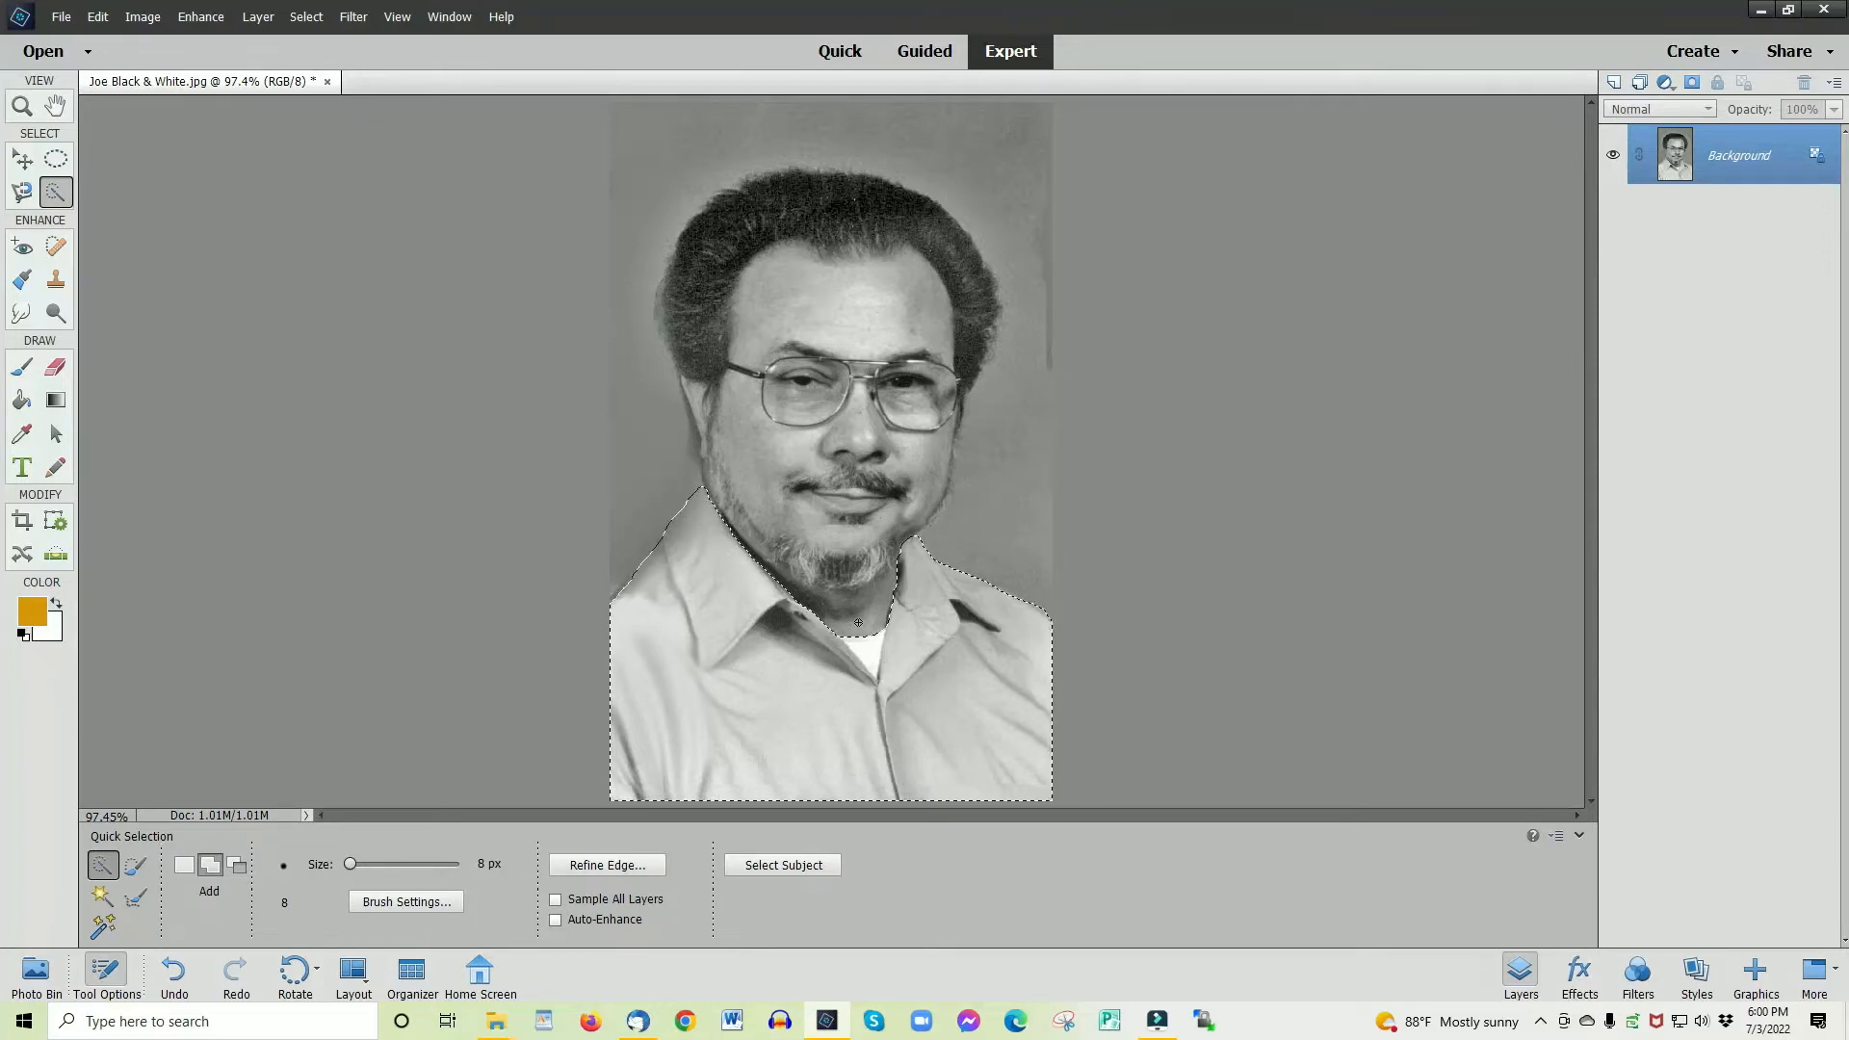
pyautogui.press('alt')
pyautogui.click(205, 21)
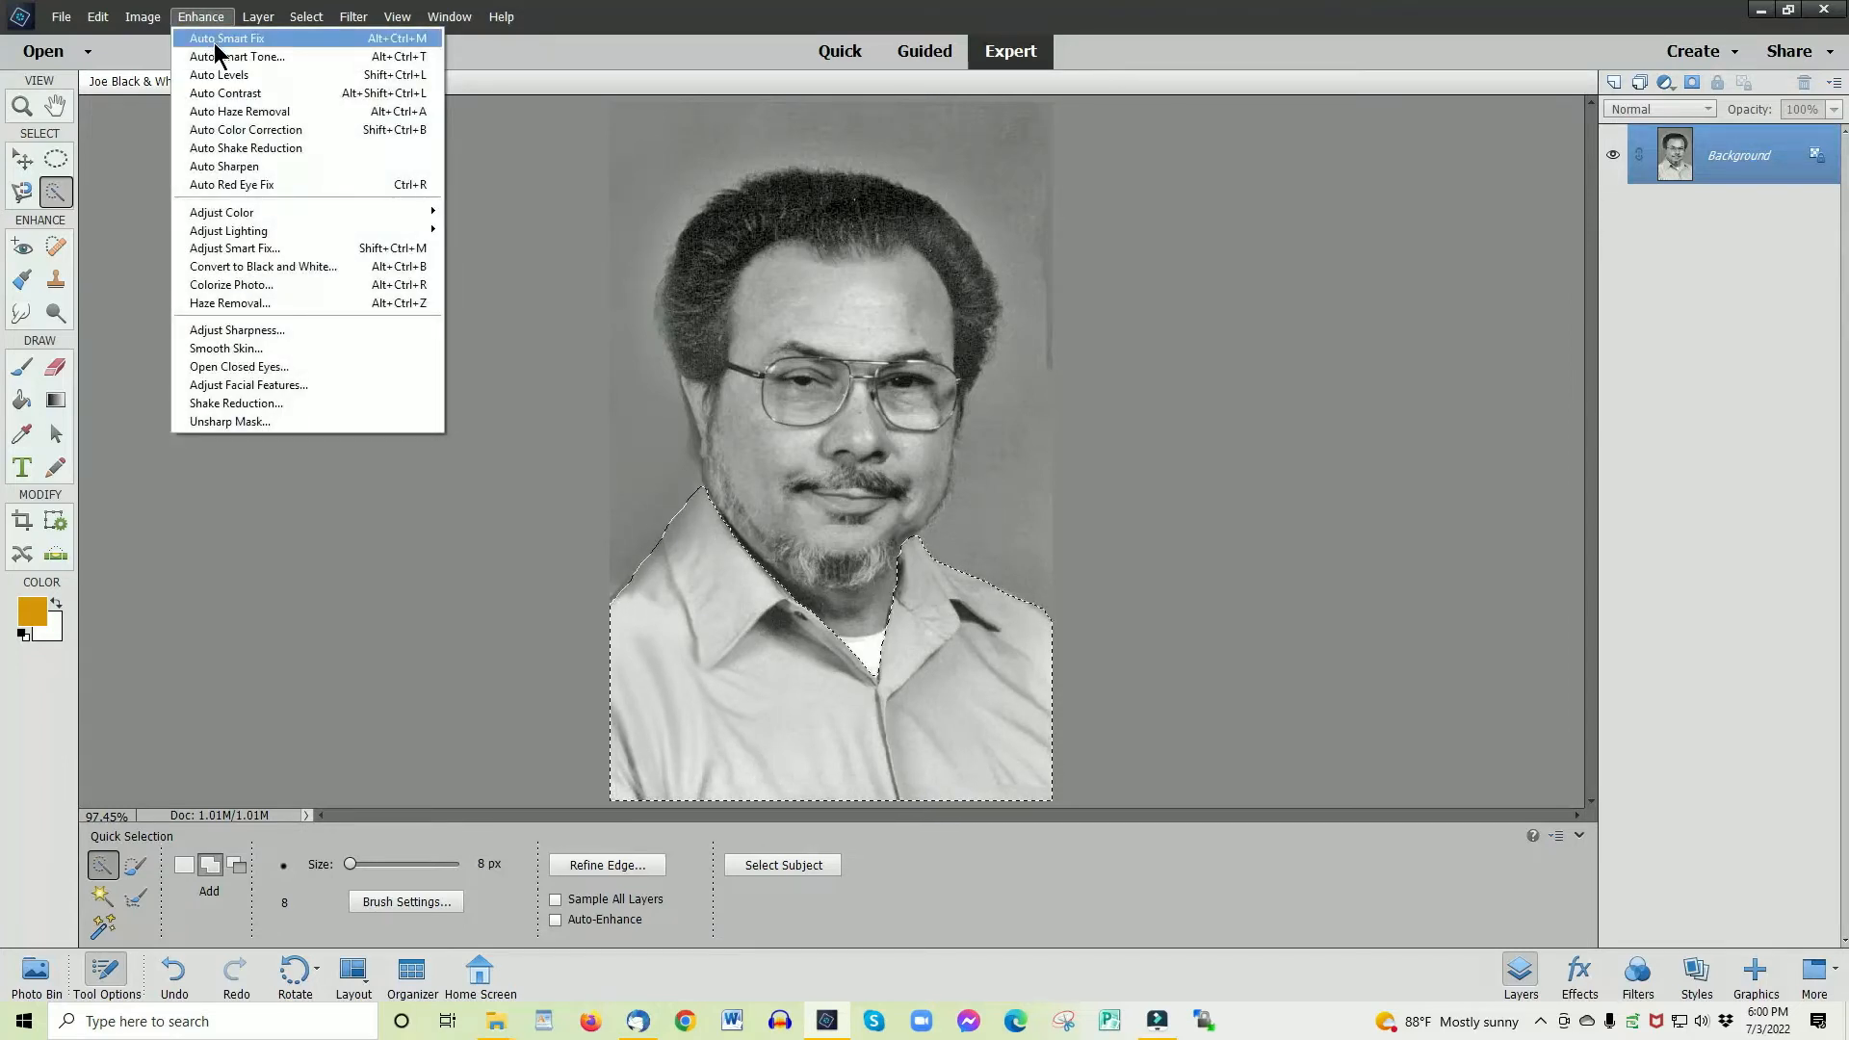
pyautogui.moveTo(268, 214)
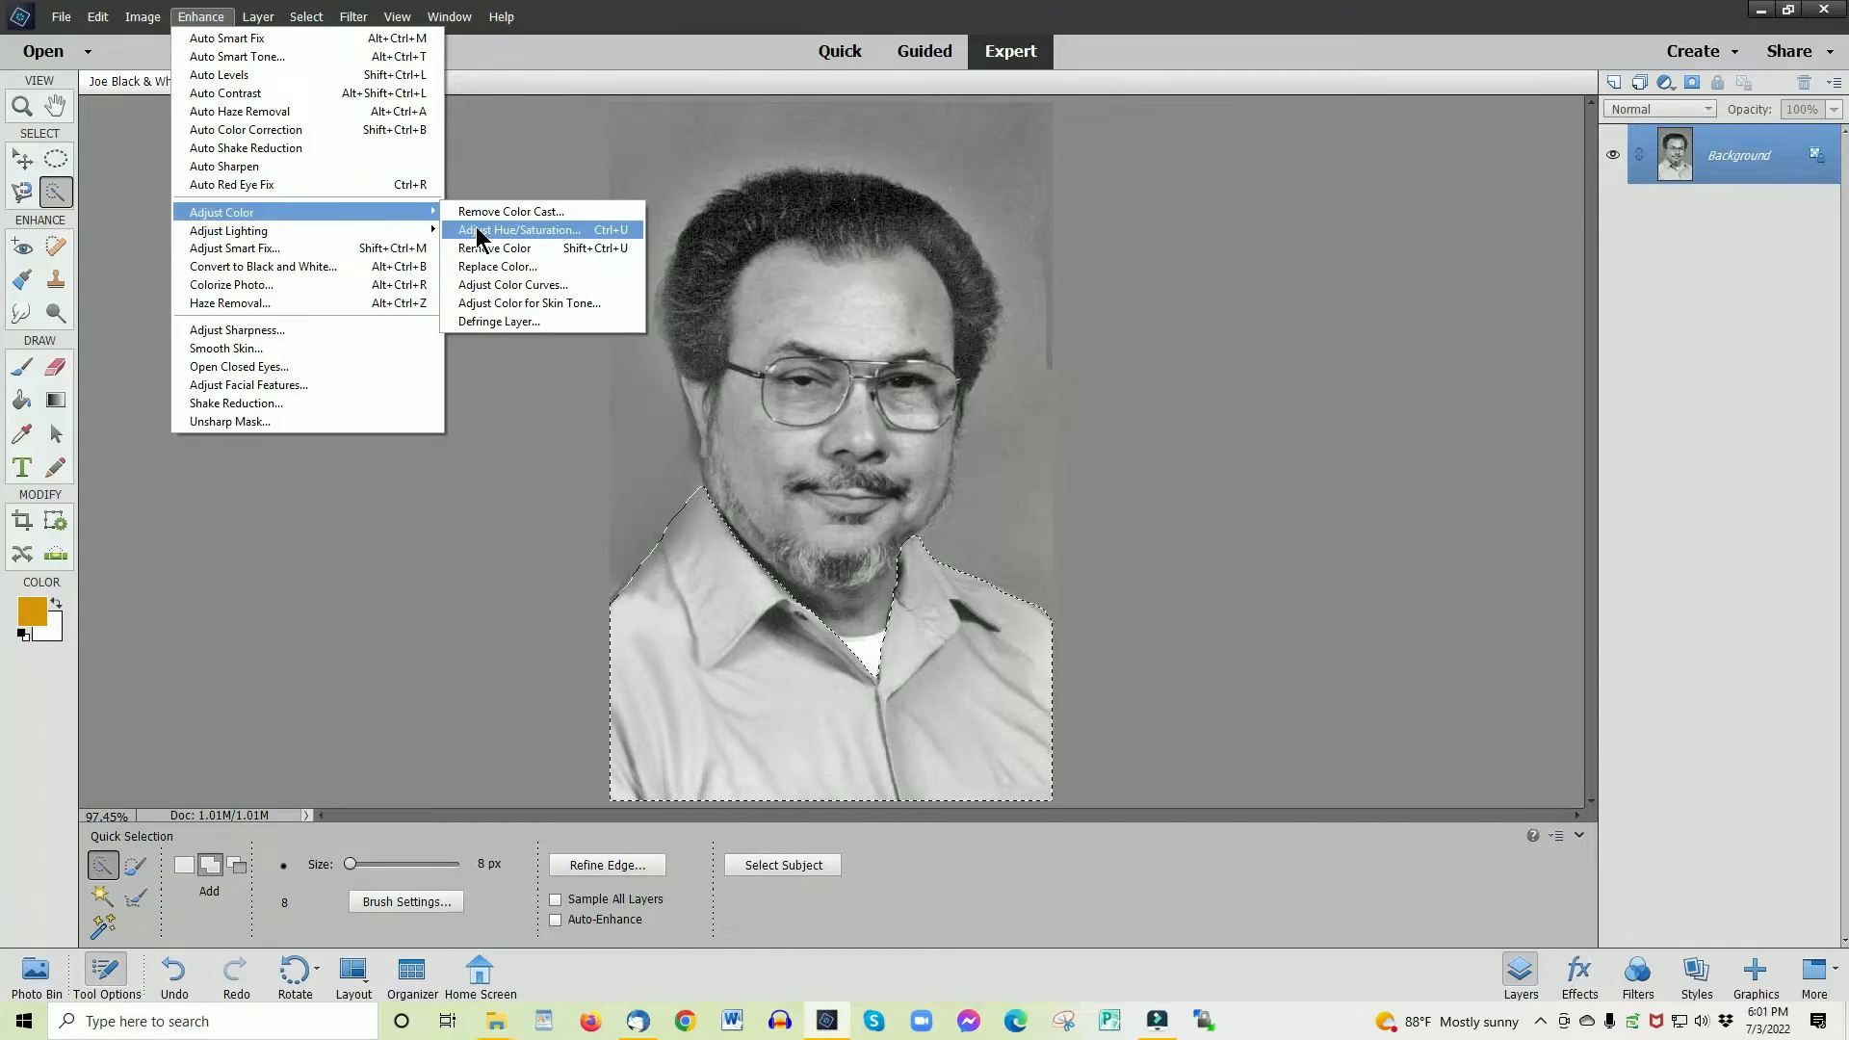
pyautogui.click(512, 404)
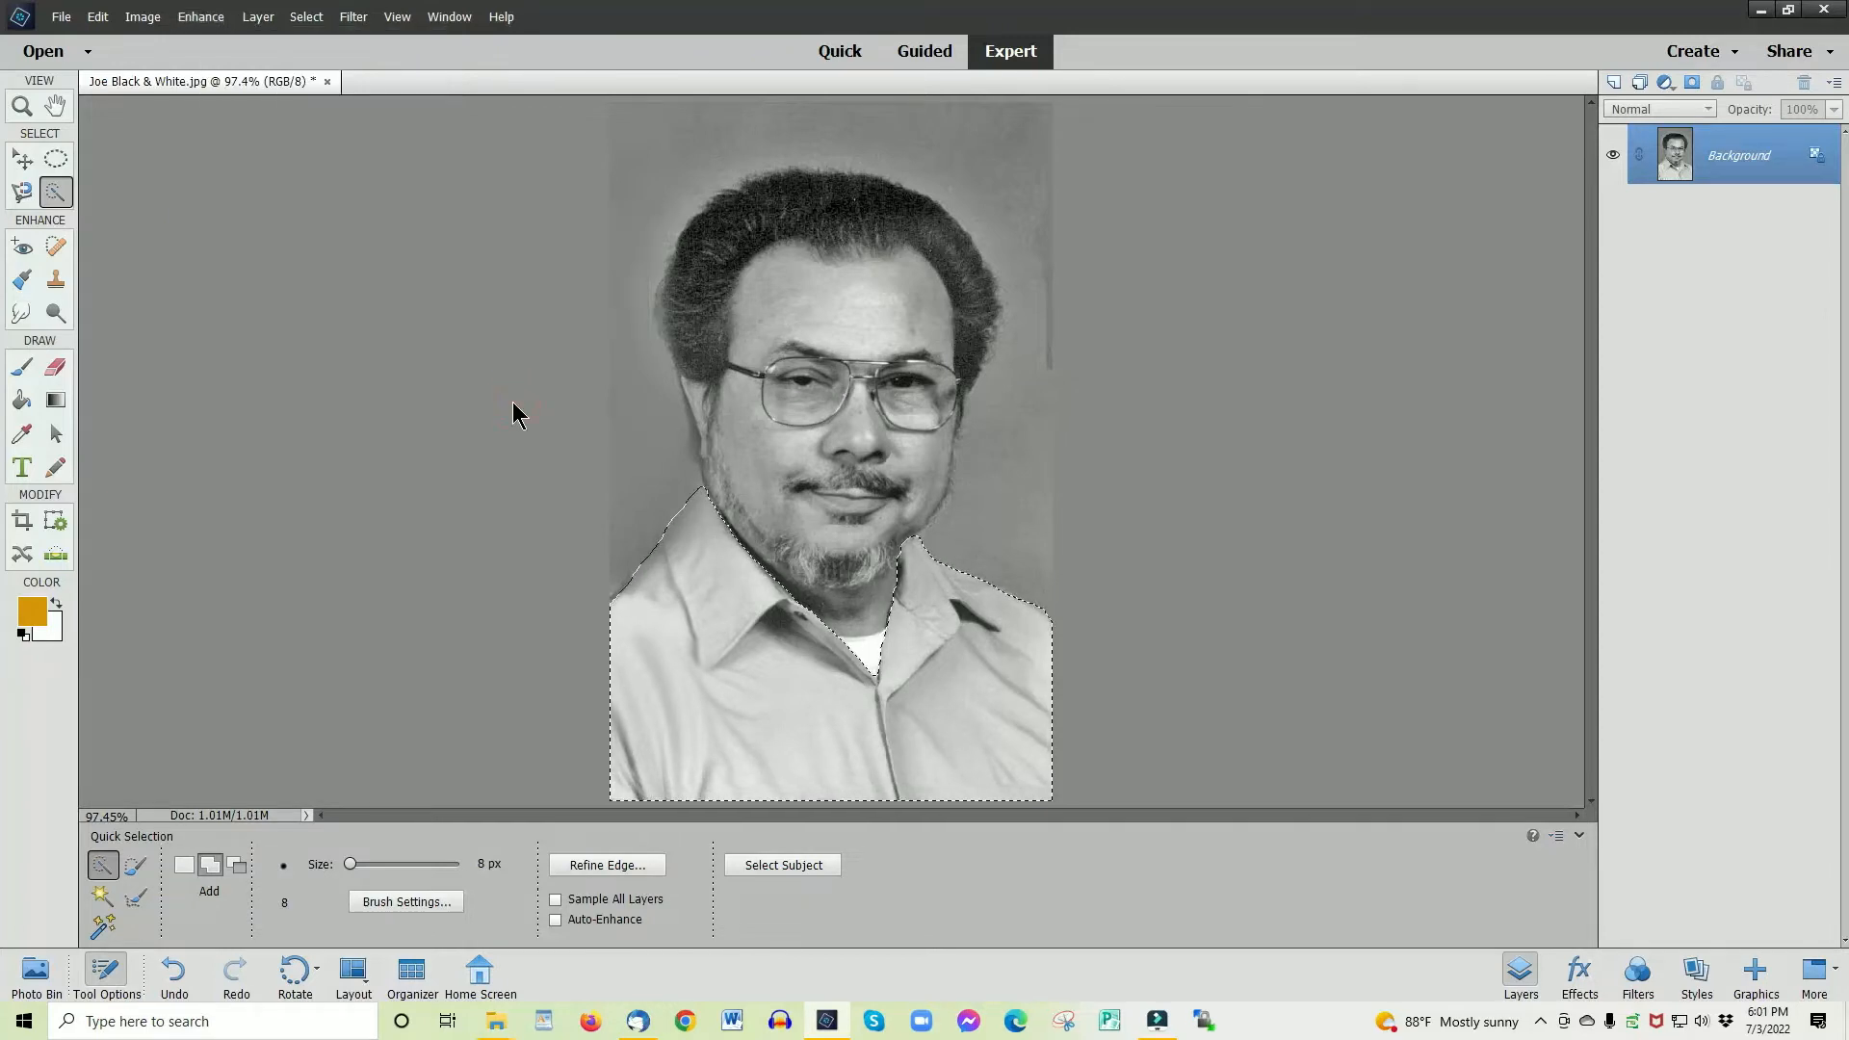
# Step: Colorize the selected shirt light blue using Hue/Saturation with hue 200 and saturation 53, and clear the selection
pyautogui.hotkey('ctrl', 'u')
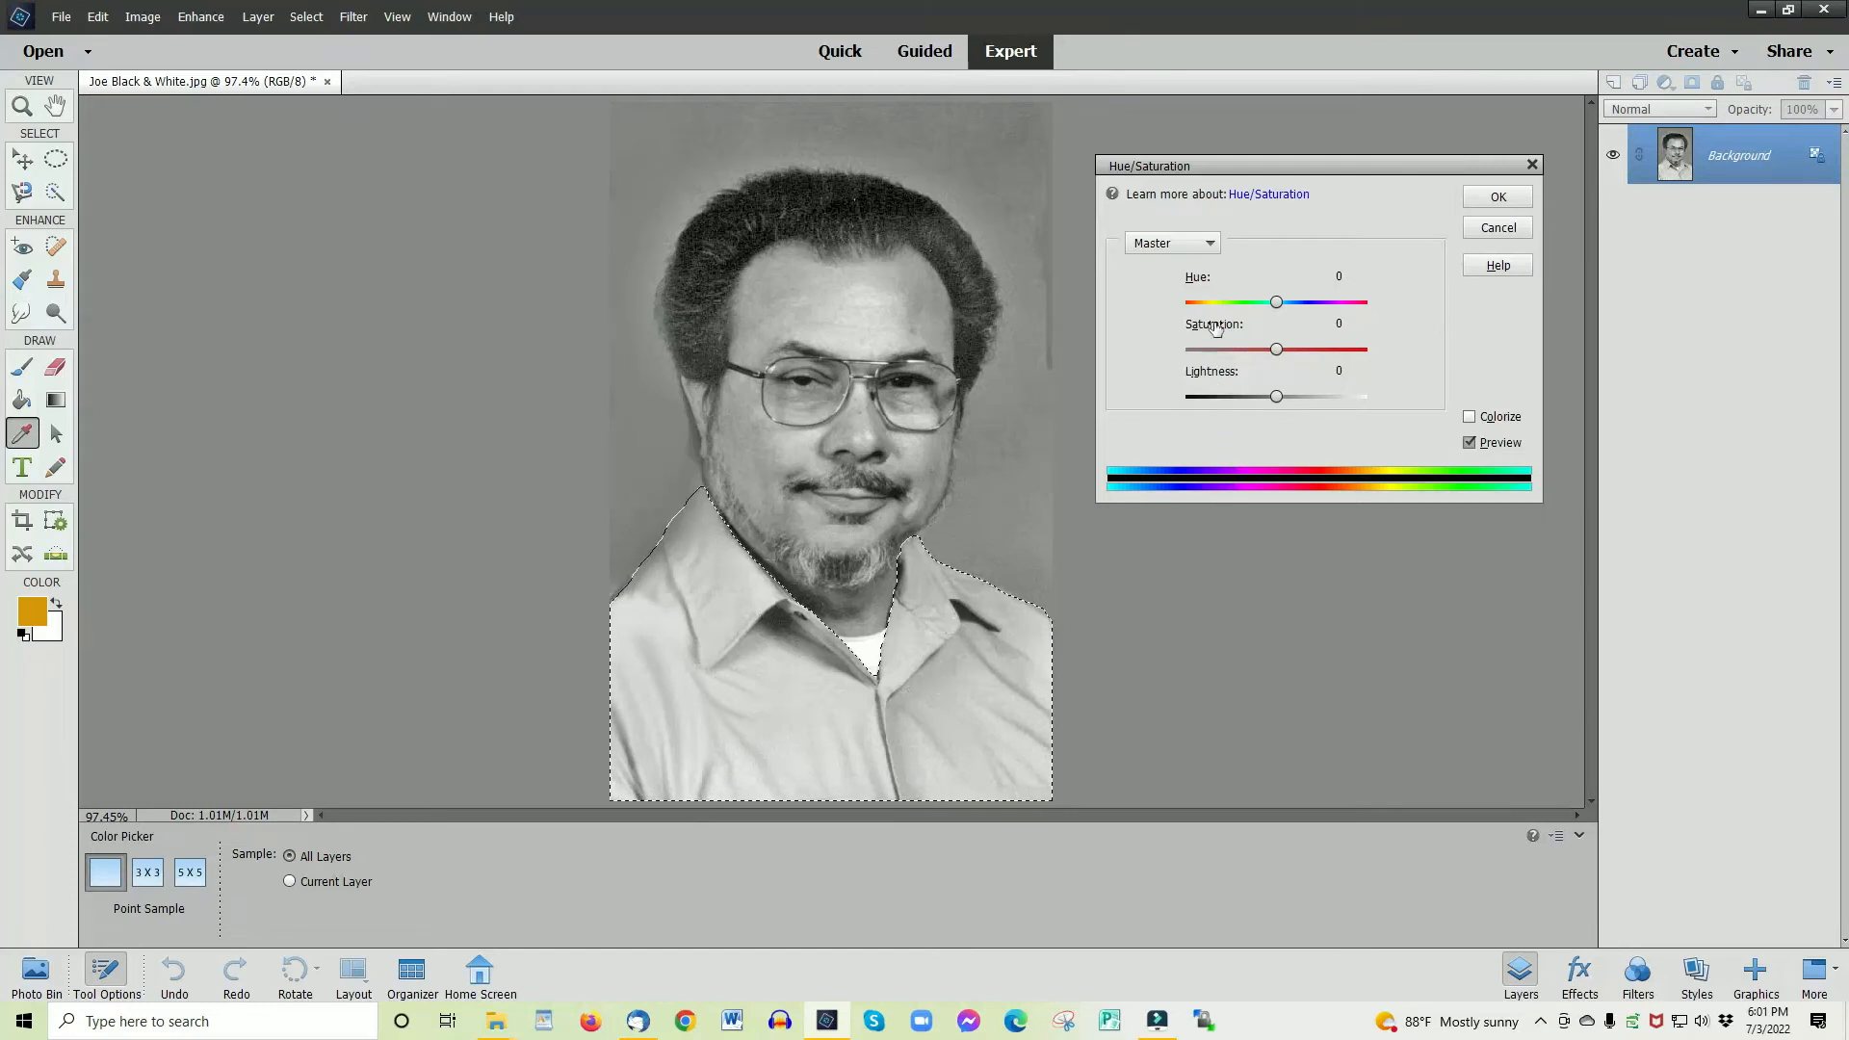
pyautogui.moveTo(1275, 302); pyautogui.dragTo(1236, 303)
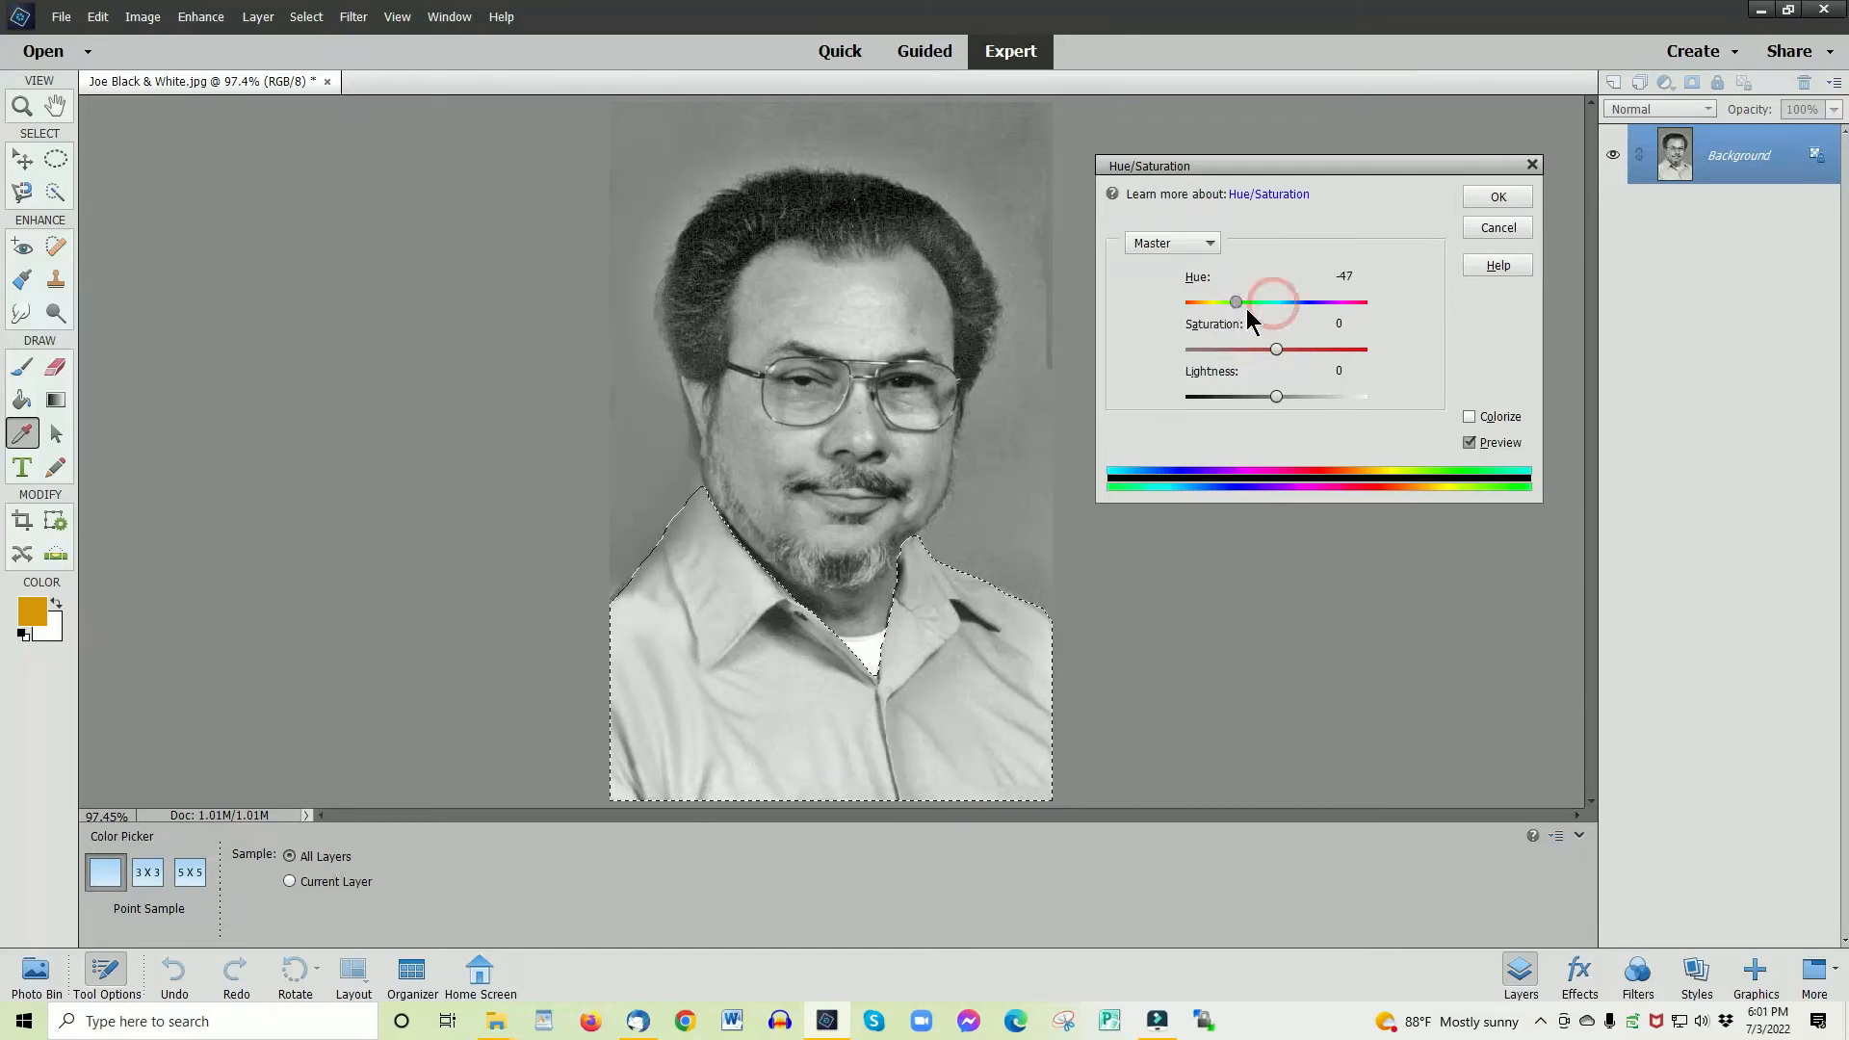
pyautogui.click(1468, 418)
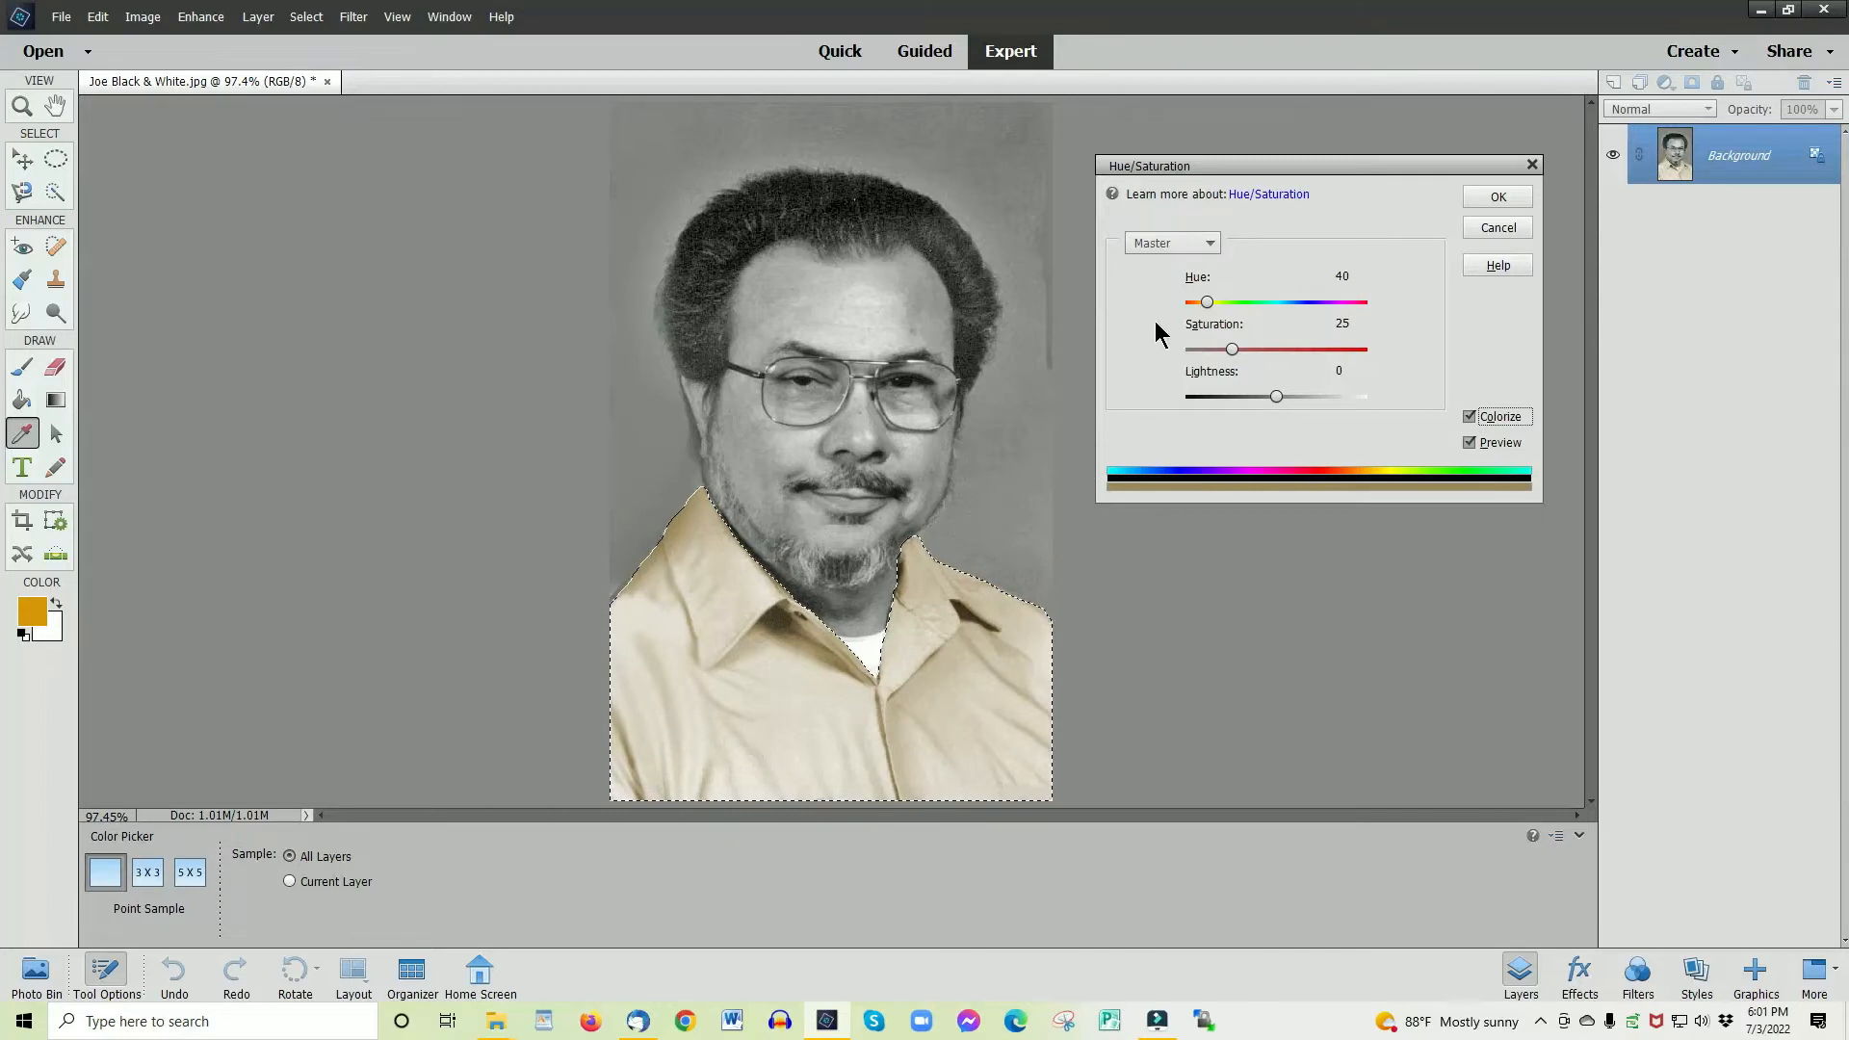
pyautogui.moveTo(1205, 298); pyautogui.dragTo(1287, 295)
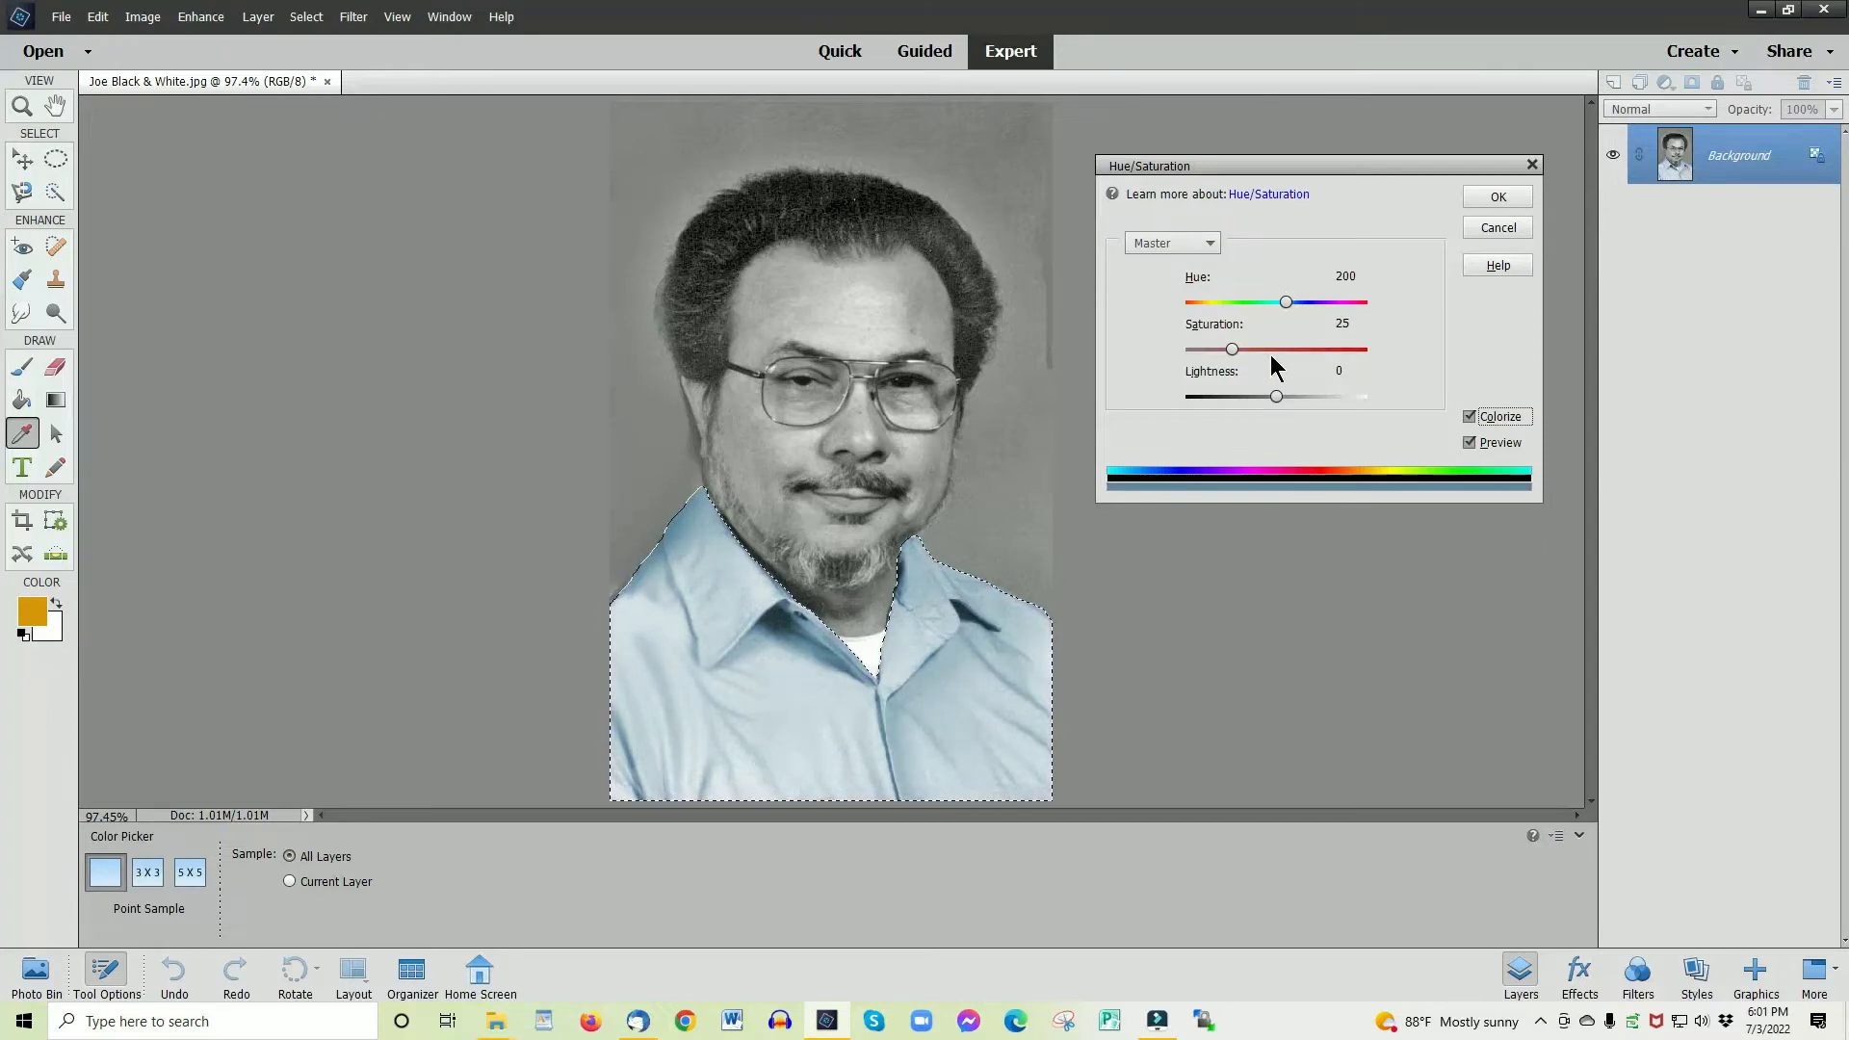
pyautogui.moveTo(1232, 349); pyautogui.dragTo(1269, 342)
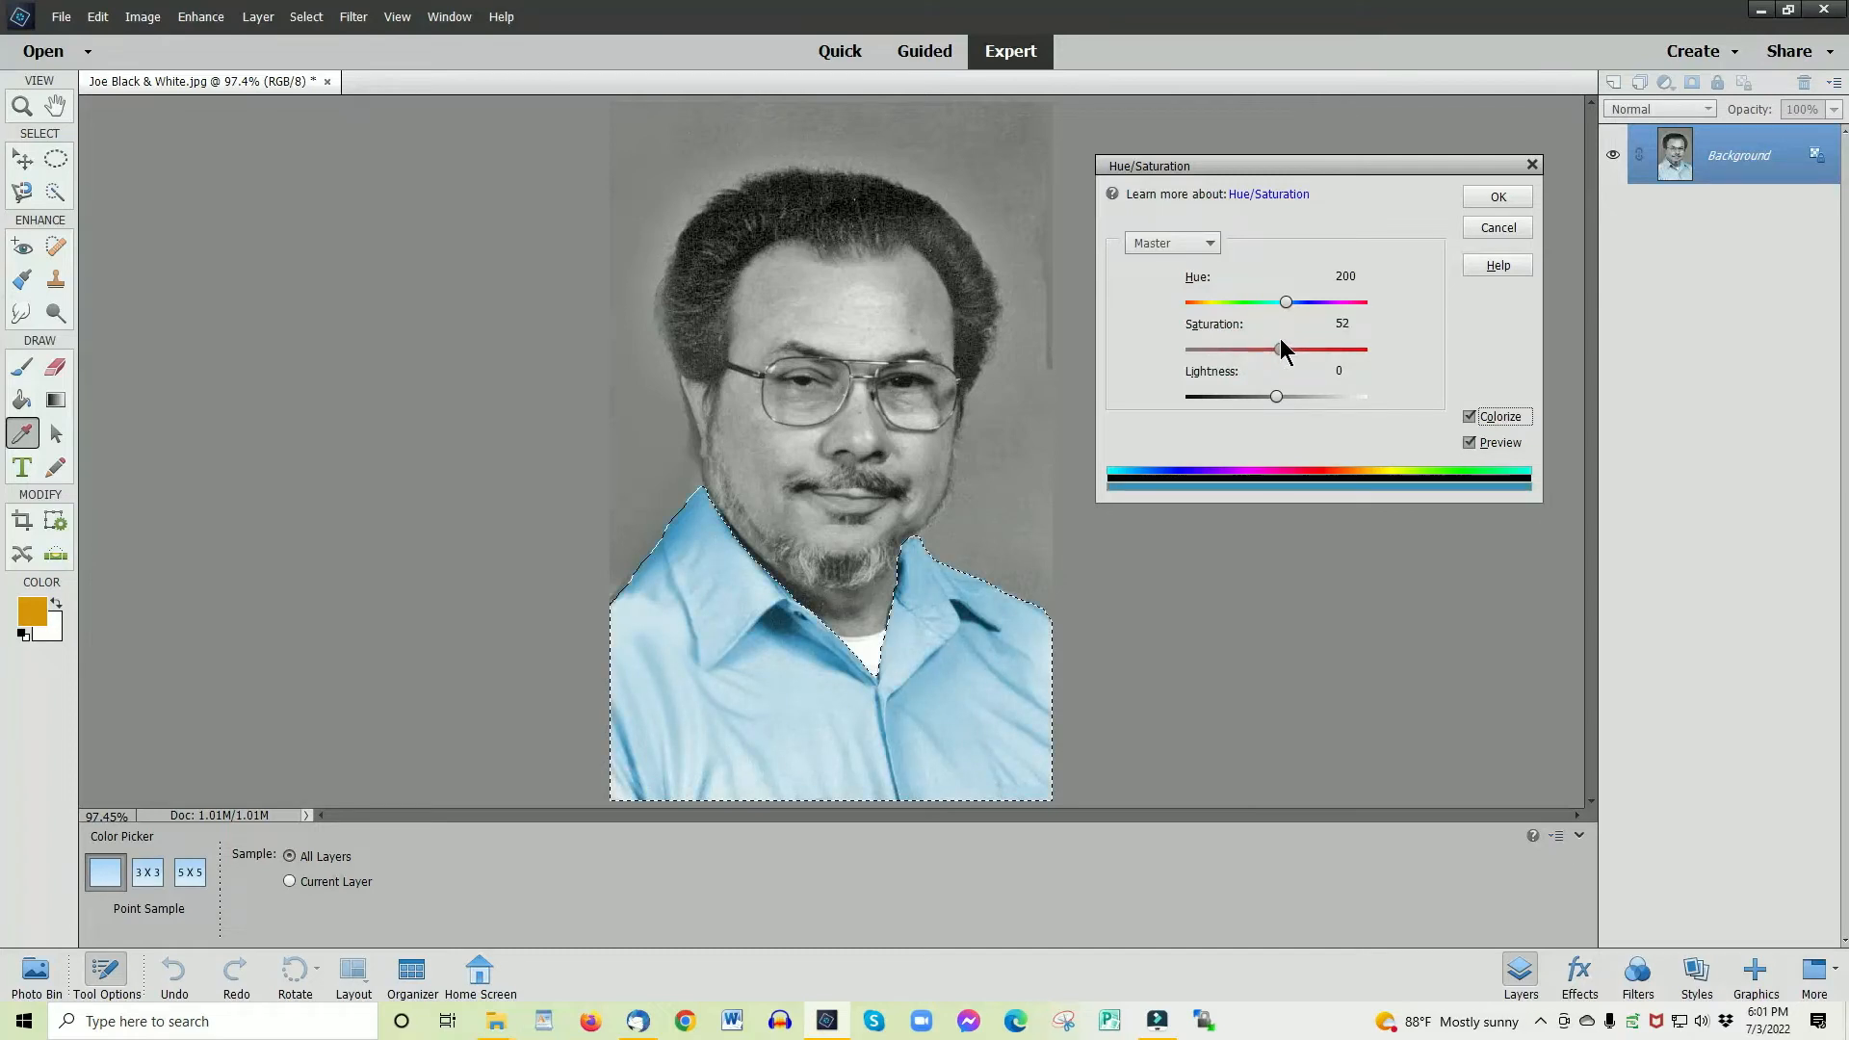
pyautogui.moveTo(1280, 340); pyautogui.dragTo(1282, 340)
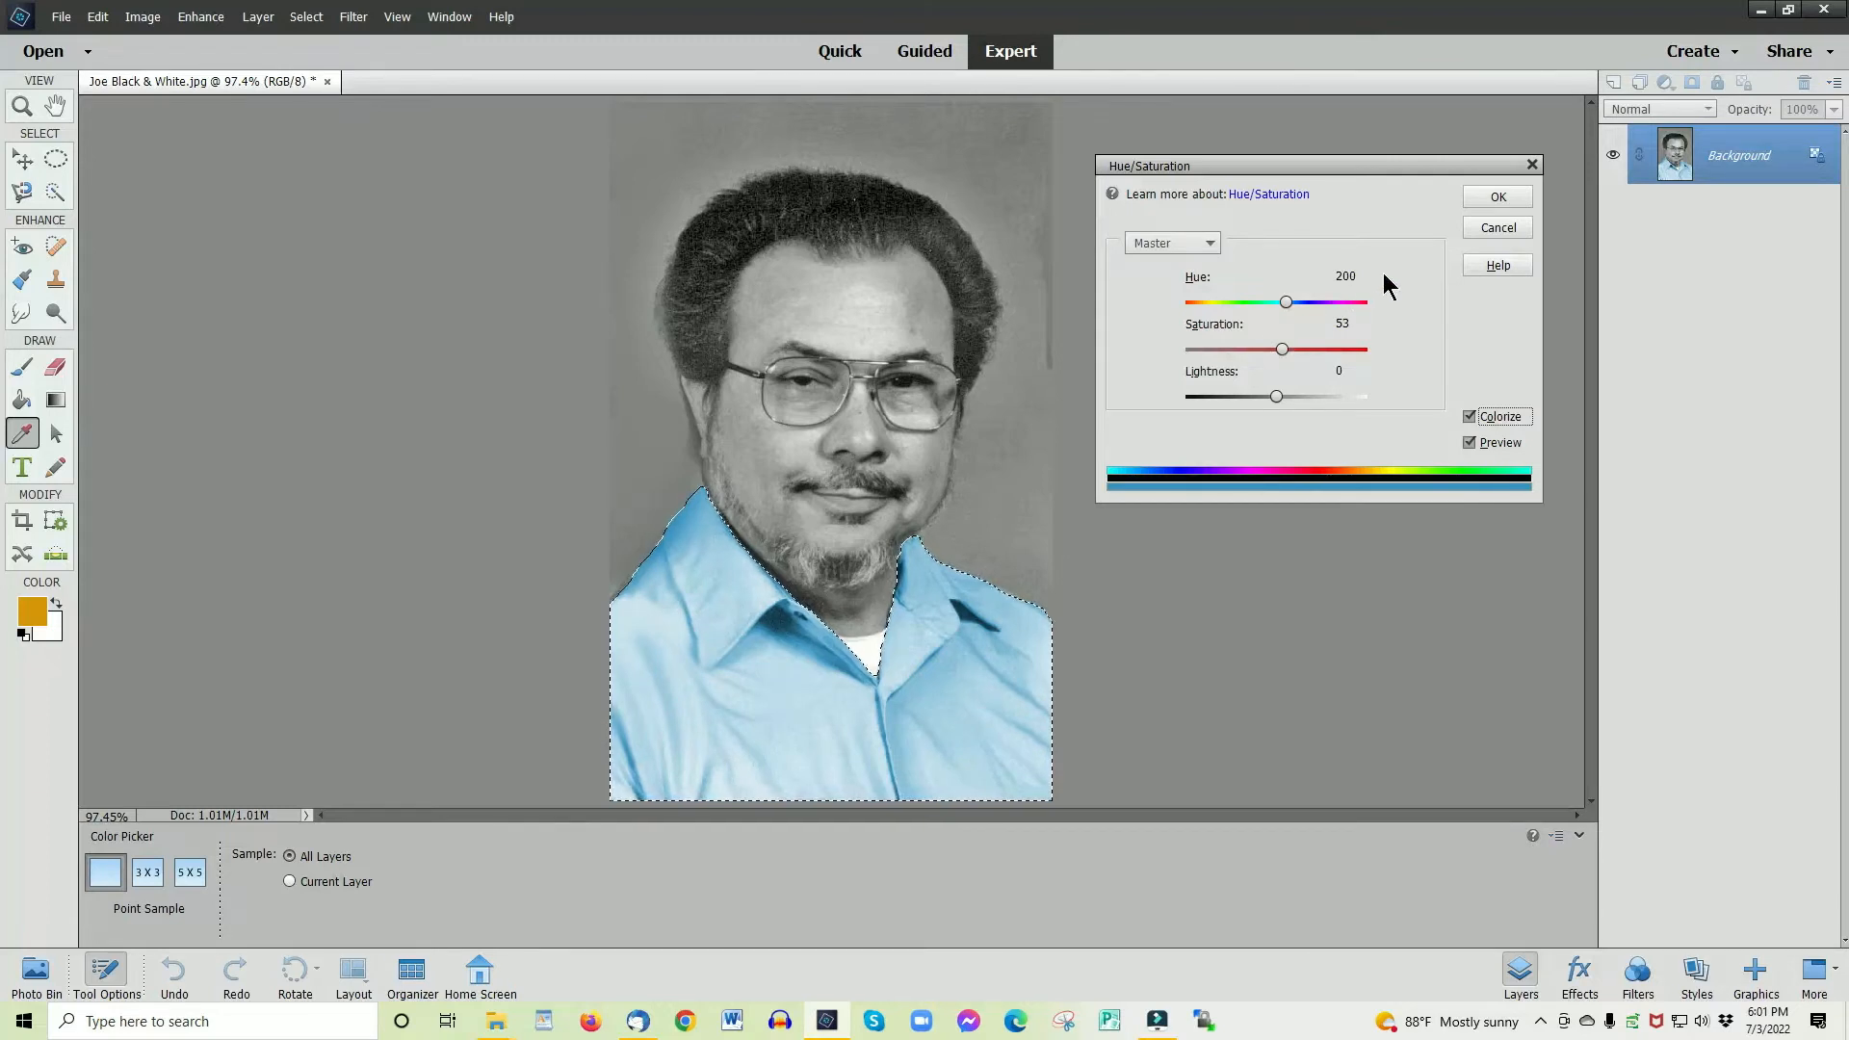
pyautogui.click(1481, 196)
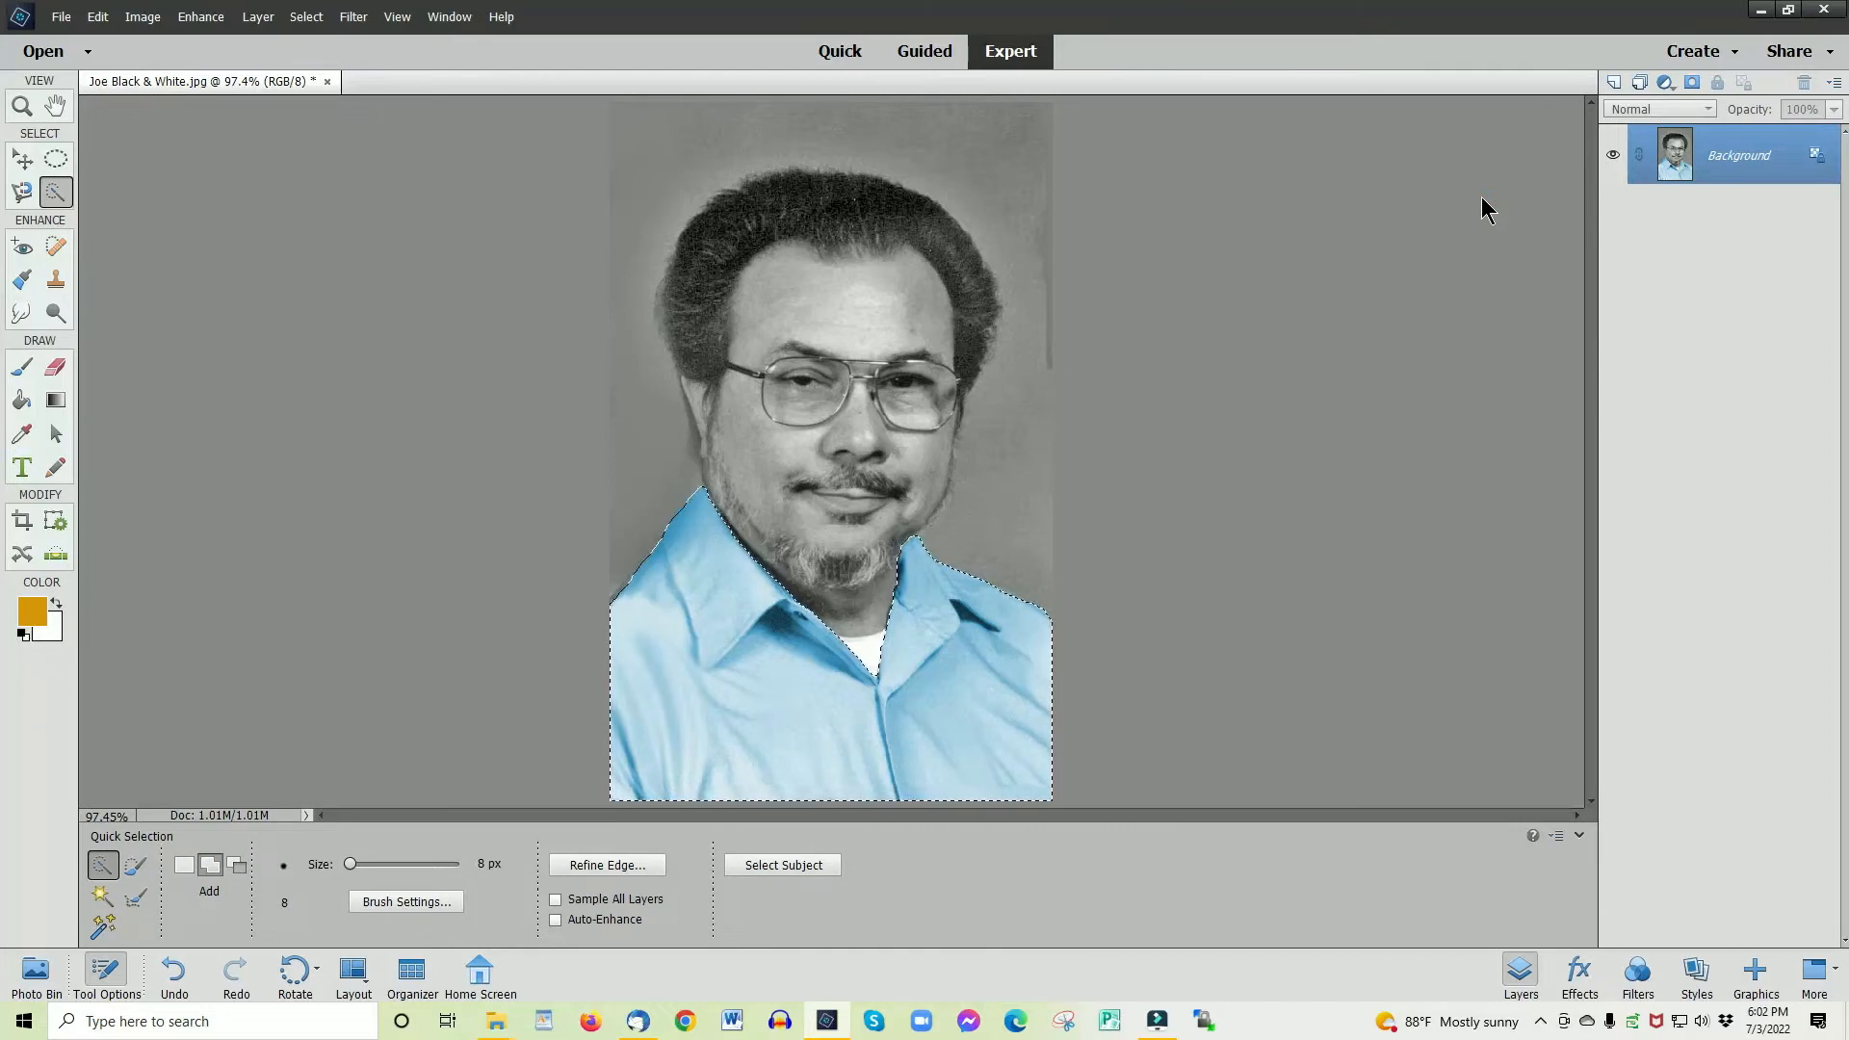
pyautogui.hotkey('ctrl', 'd')
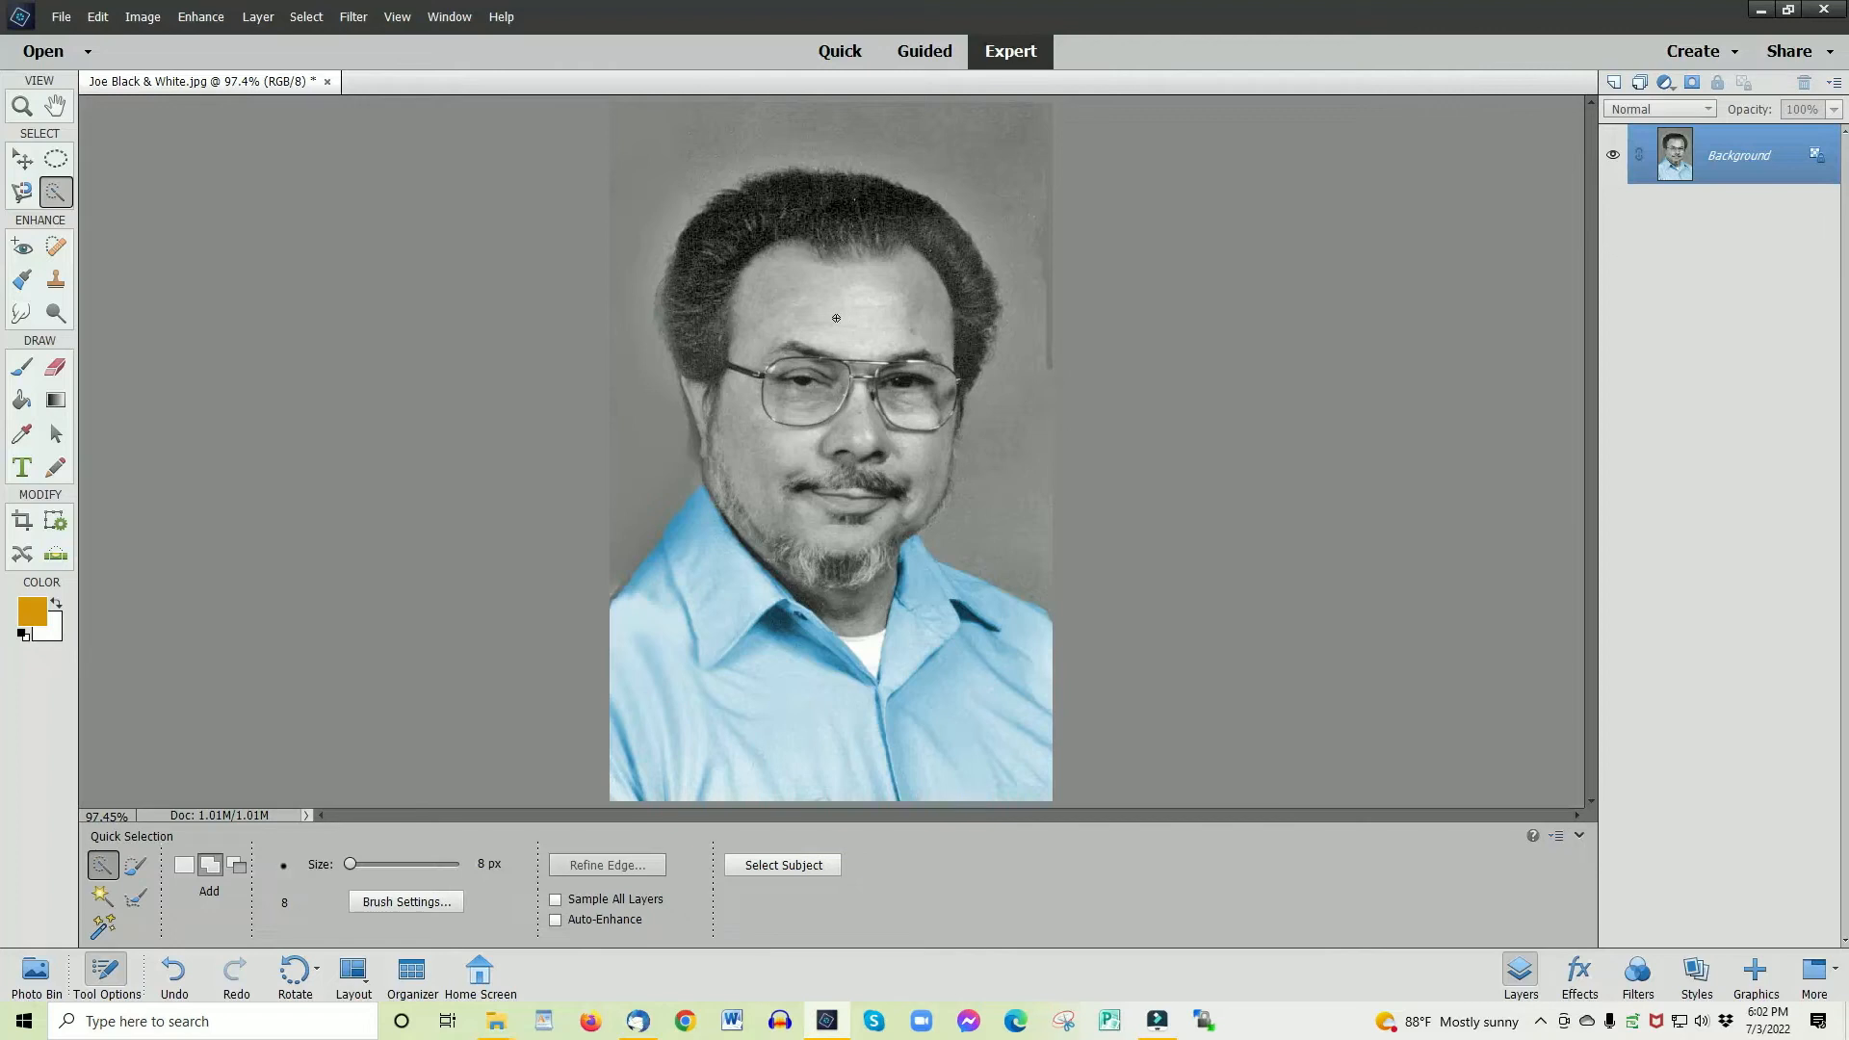
# Step: Select the face, ear and neck using the Quick Selection tool with a 45 px brush
pyautogui.press(']')
pyautogui.press(']')
pyautogui.press(']')
pyautogui.press(']')
pyautogui.press(']')
pyautogui.press(']')
pyautogui.press(']')
pyautogui.press(']')
pyautogui.moveTo(770, 291)
pyautogui.mouseDown()
pyautogui.moveTo(813, 302)
pyautogui.moveTo(853, 448)
pyautogui.moveTo(905, 409)
pyautogui.moveTo(903, 445)
pyautogui.moveTo(895, 467)
pyautogui.moveTo(800, 408)
pyautogui.moveTo(766, 462)
pyautogui.moveTo(784, 481)
pyautogui.moveTo(713, 405)
pyautogui.moveTo(734, 413)
pyautogui.mouseUp()
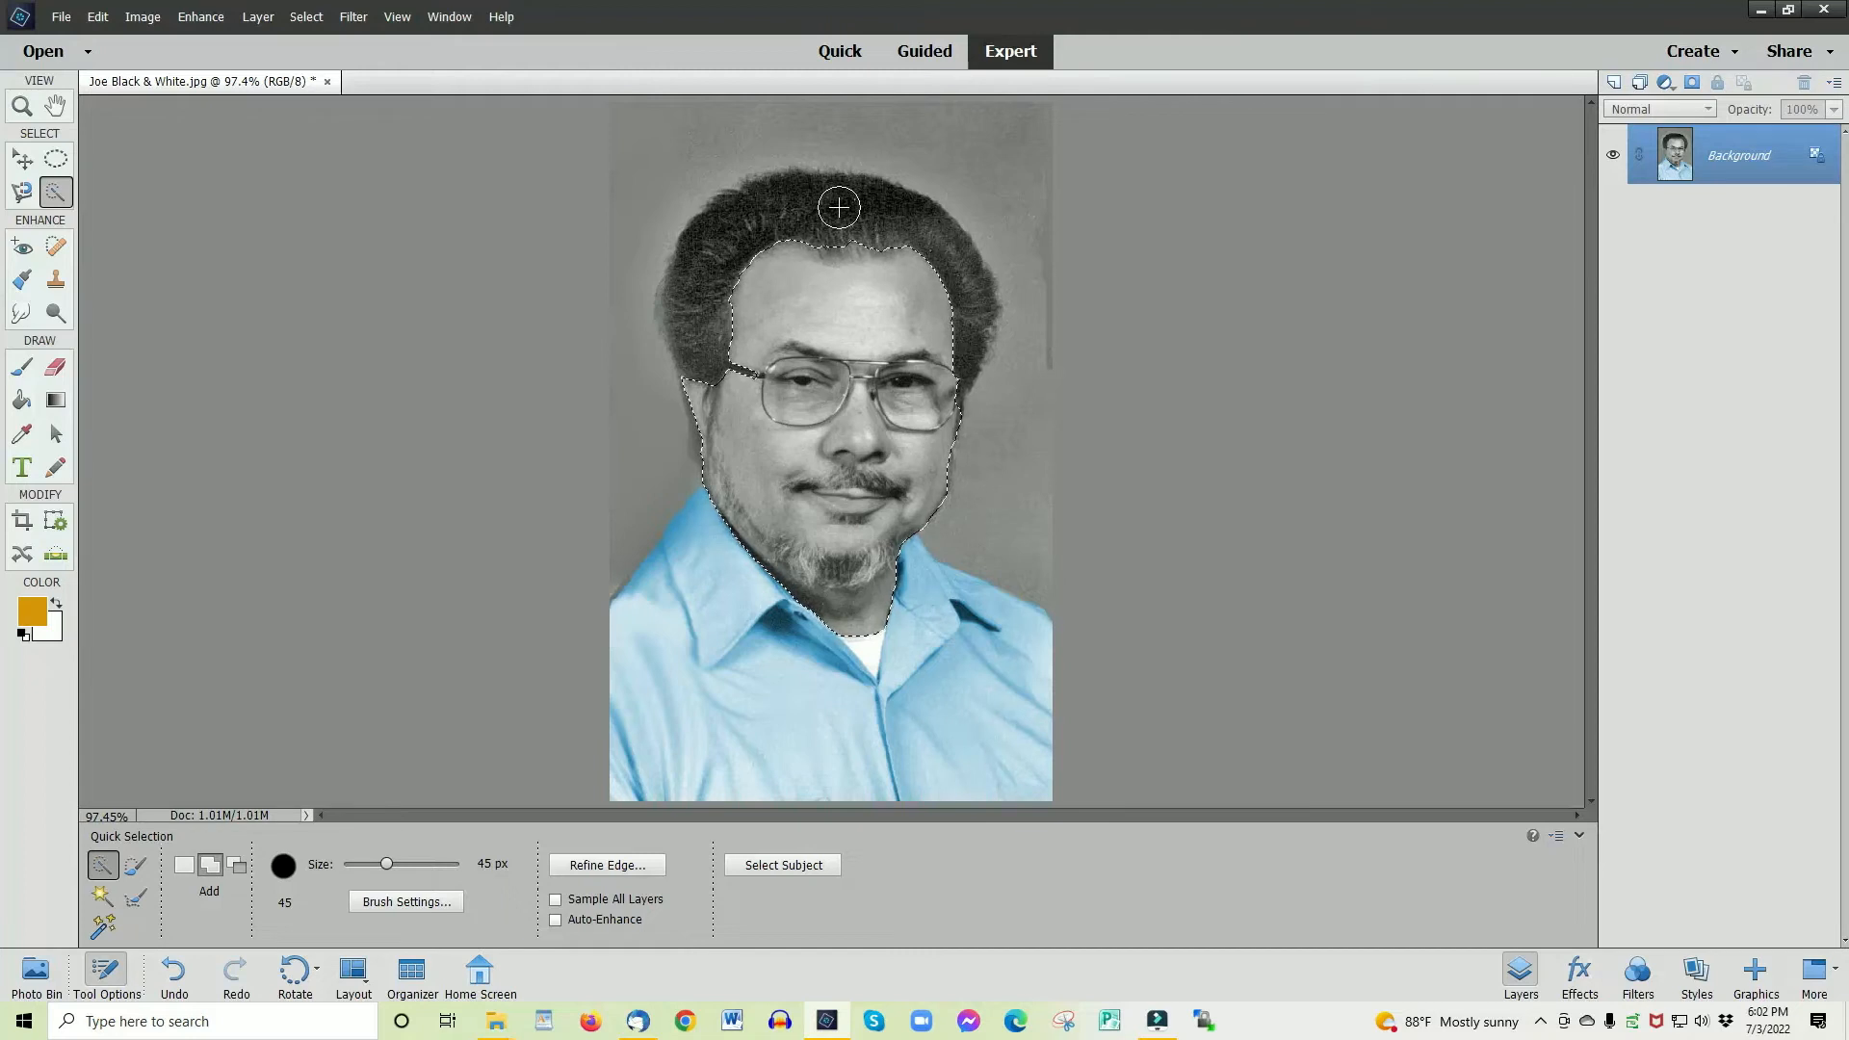
# Step: Subtract the hair along the top of the forehead from the face selection
pyautogui.press('alt')
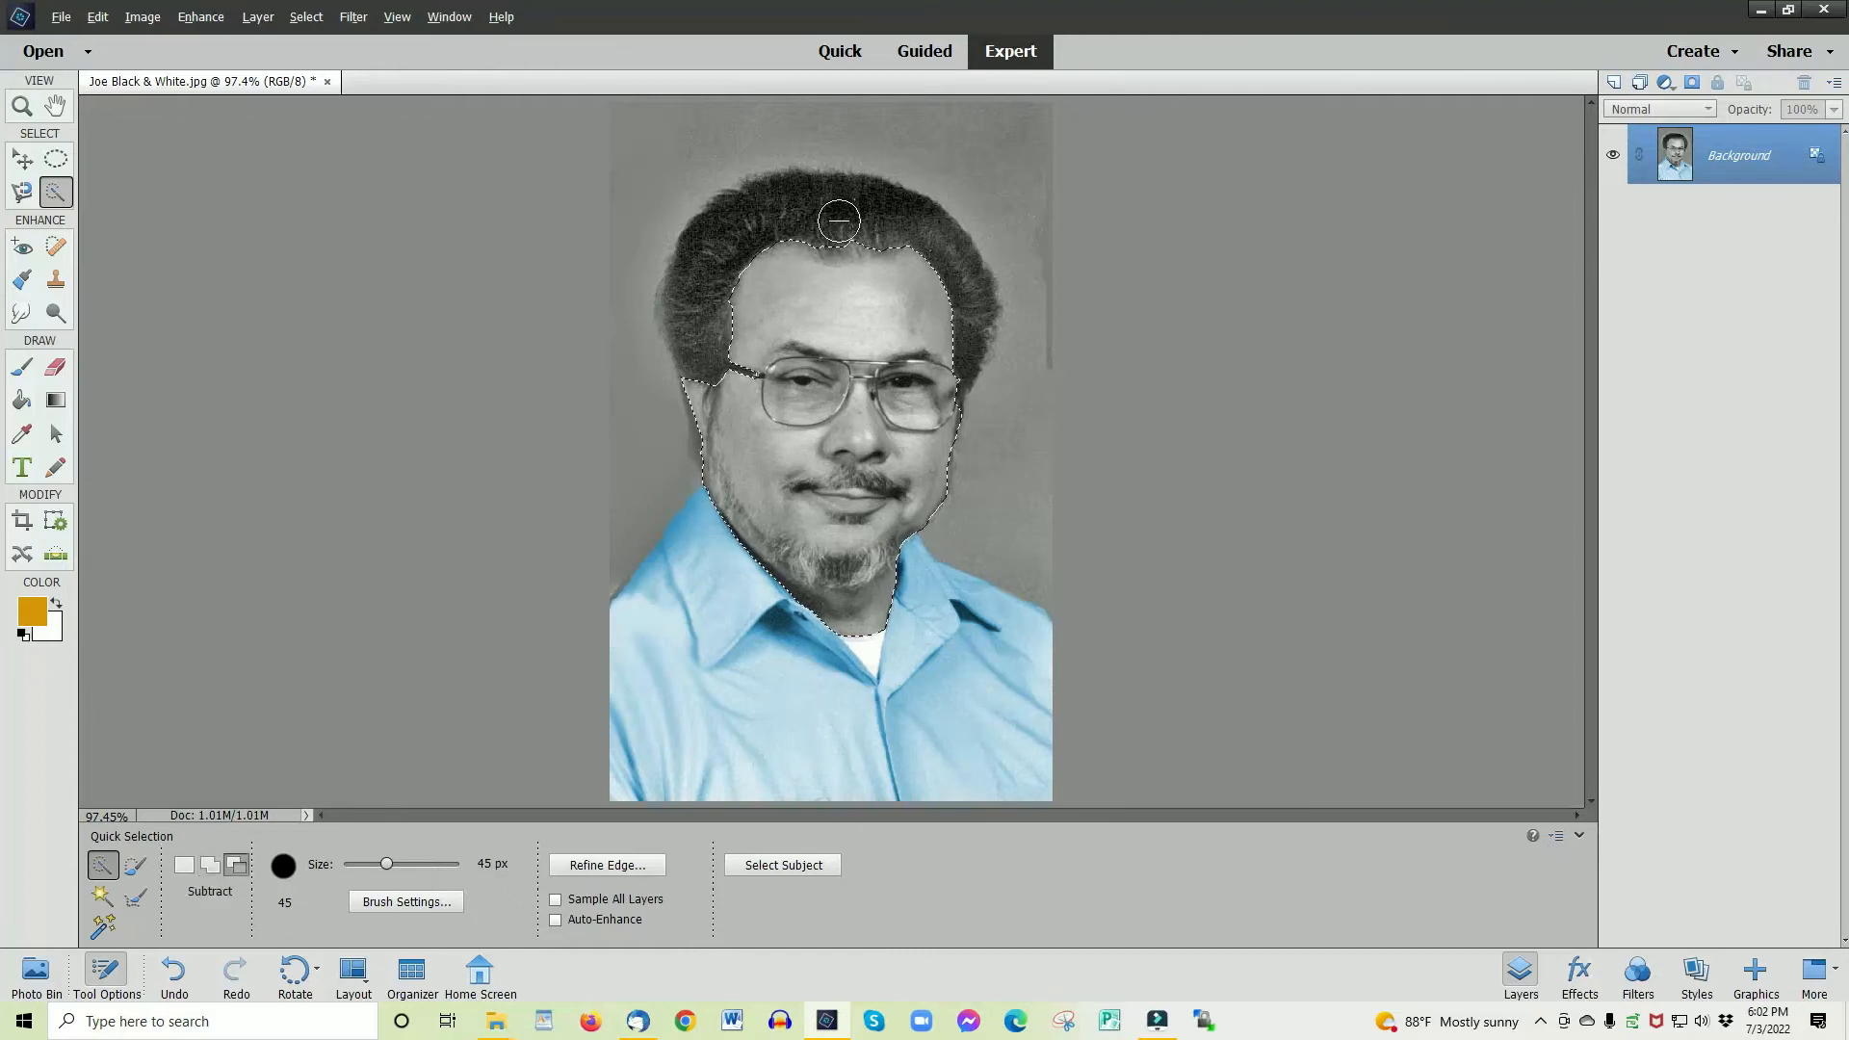
pyautogui.click(837, 221)
pyautogui.click(838, 225)
pyautogui.click(847, 227)
pyautogui.keyDown('alt'); pyautogui.click(867, 228); pyautogui.keyUp('alt')
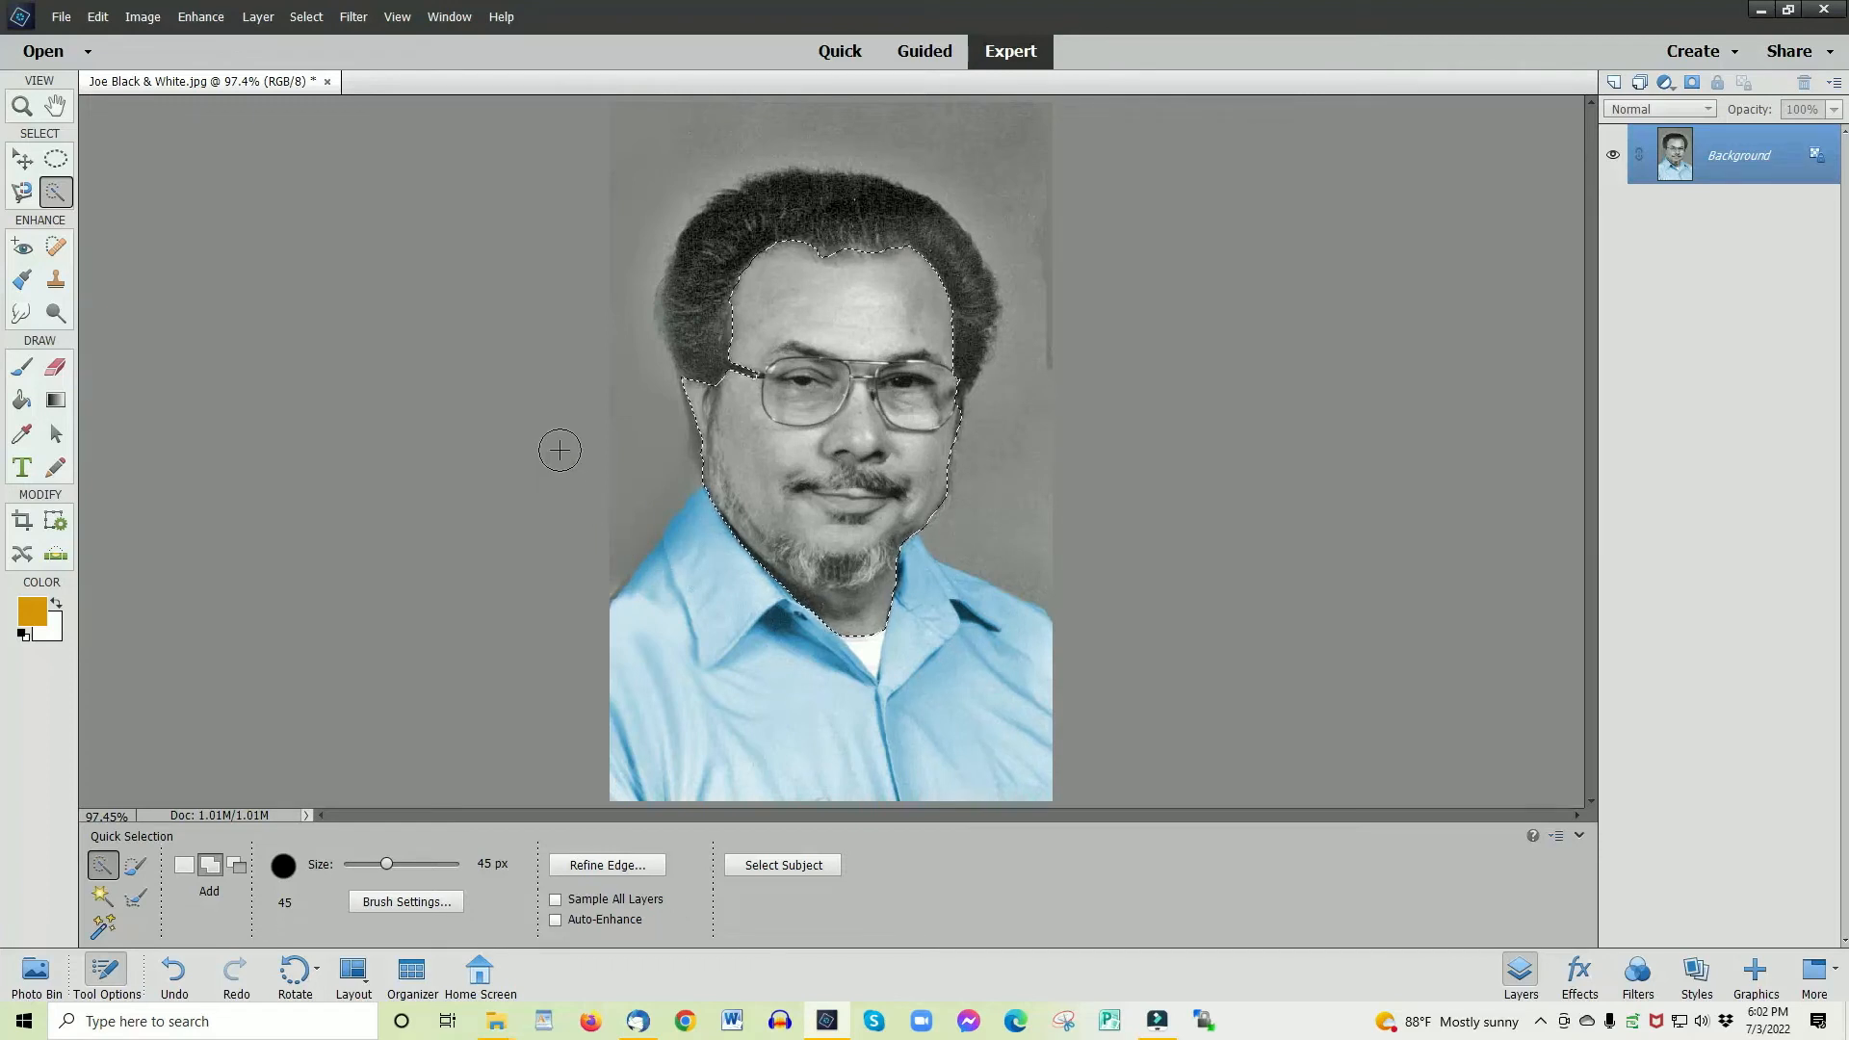
# Step: Colorize the selected skin with Hue/Saturation at hue 25 and a slightly raised saturation, and clear the selection
pyautogui.hotkey('ctrl', 'u')
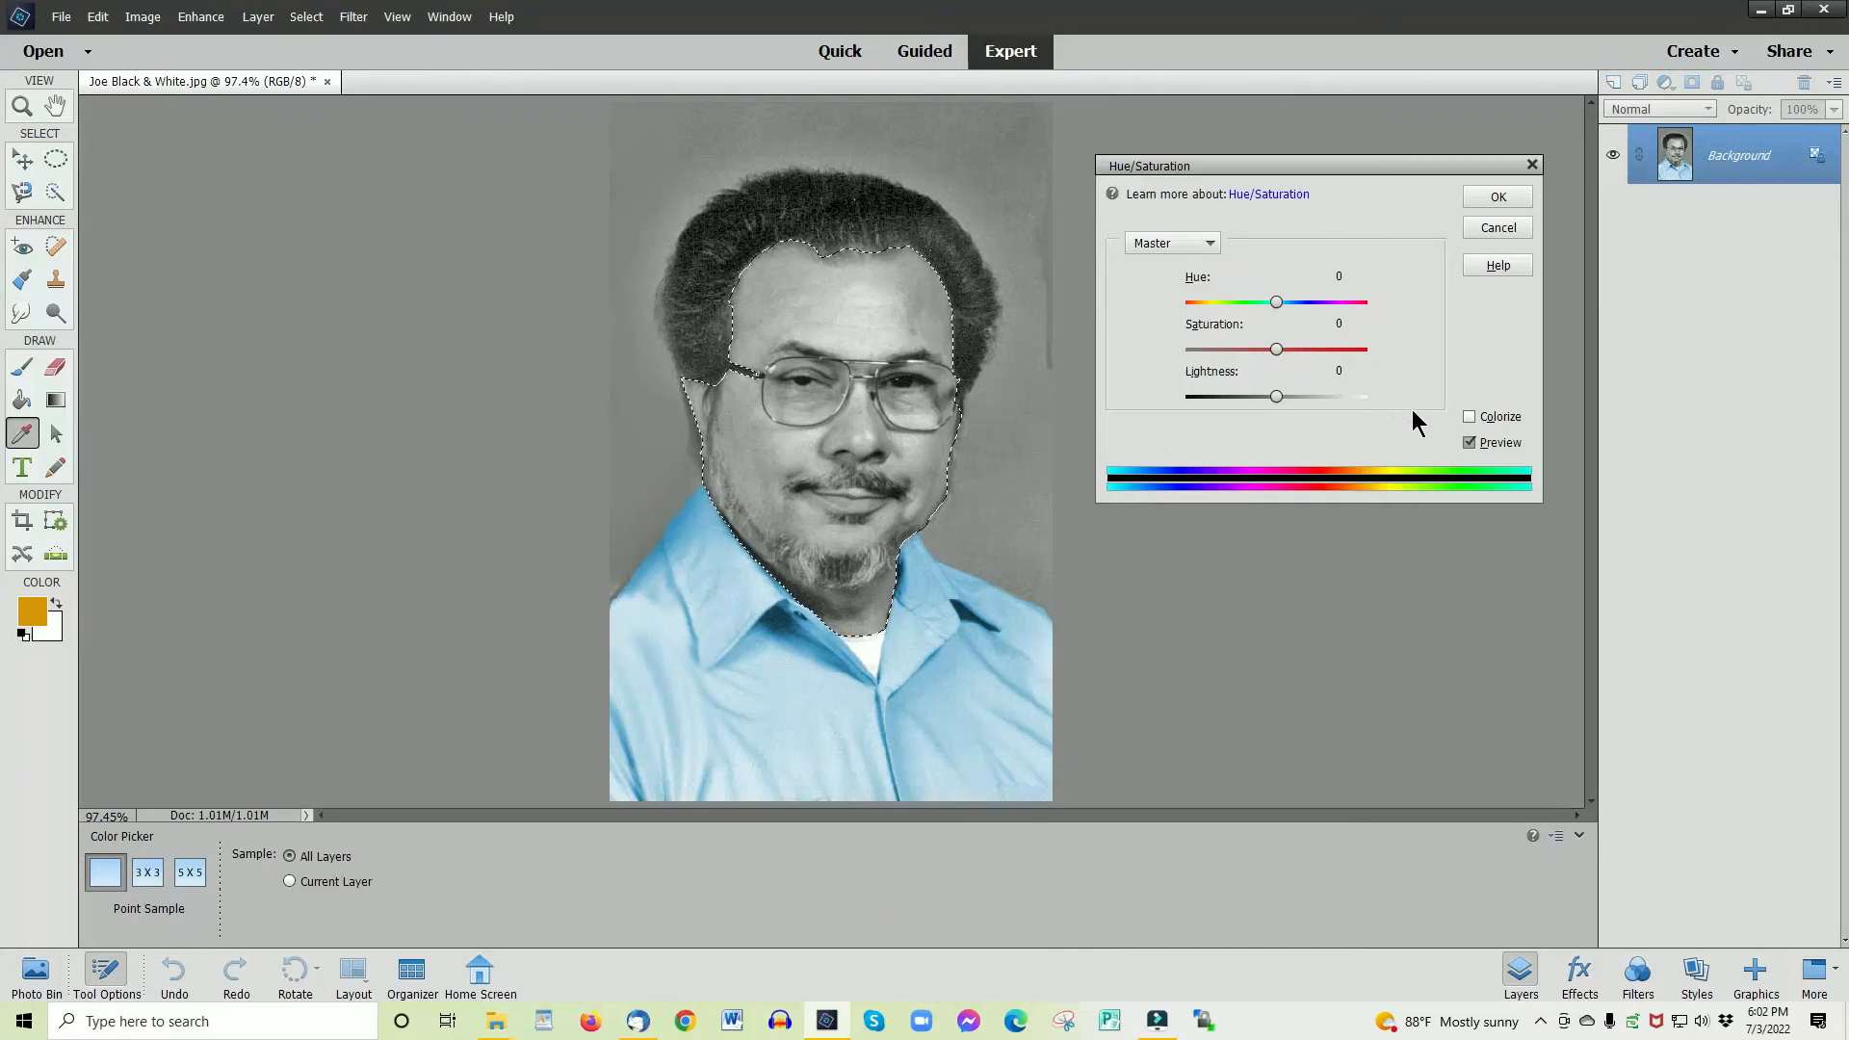
pyautogui.click(1468, 417)
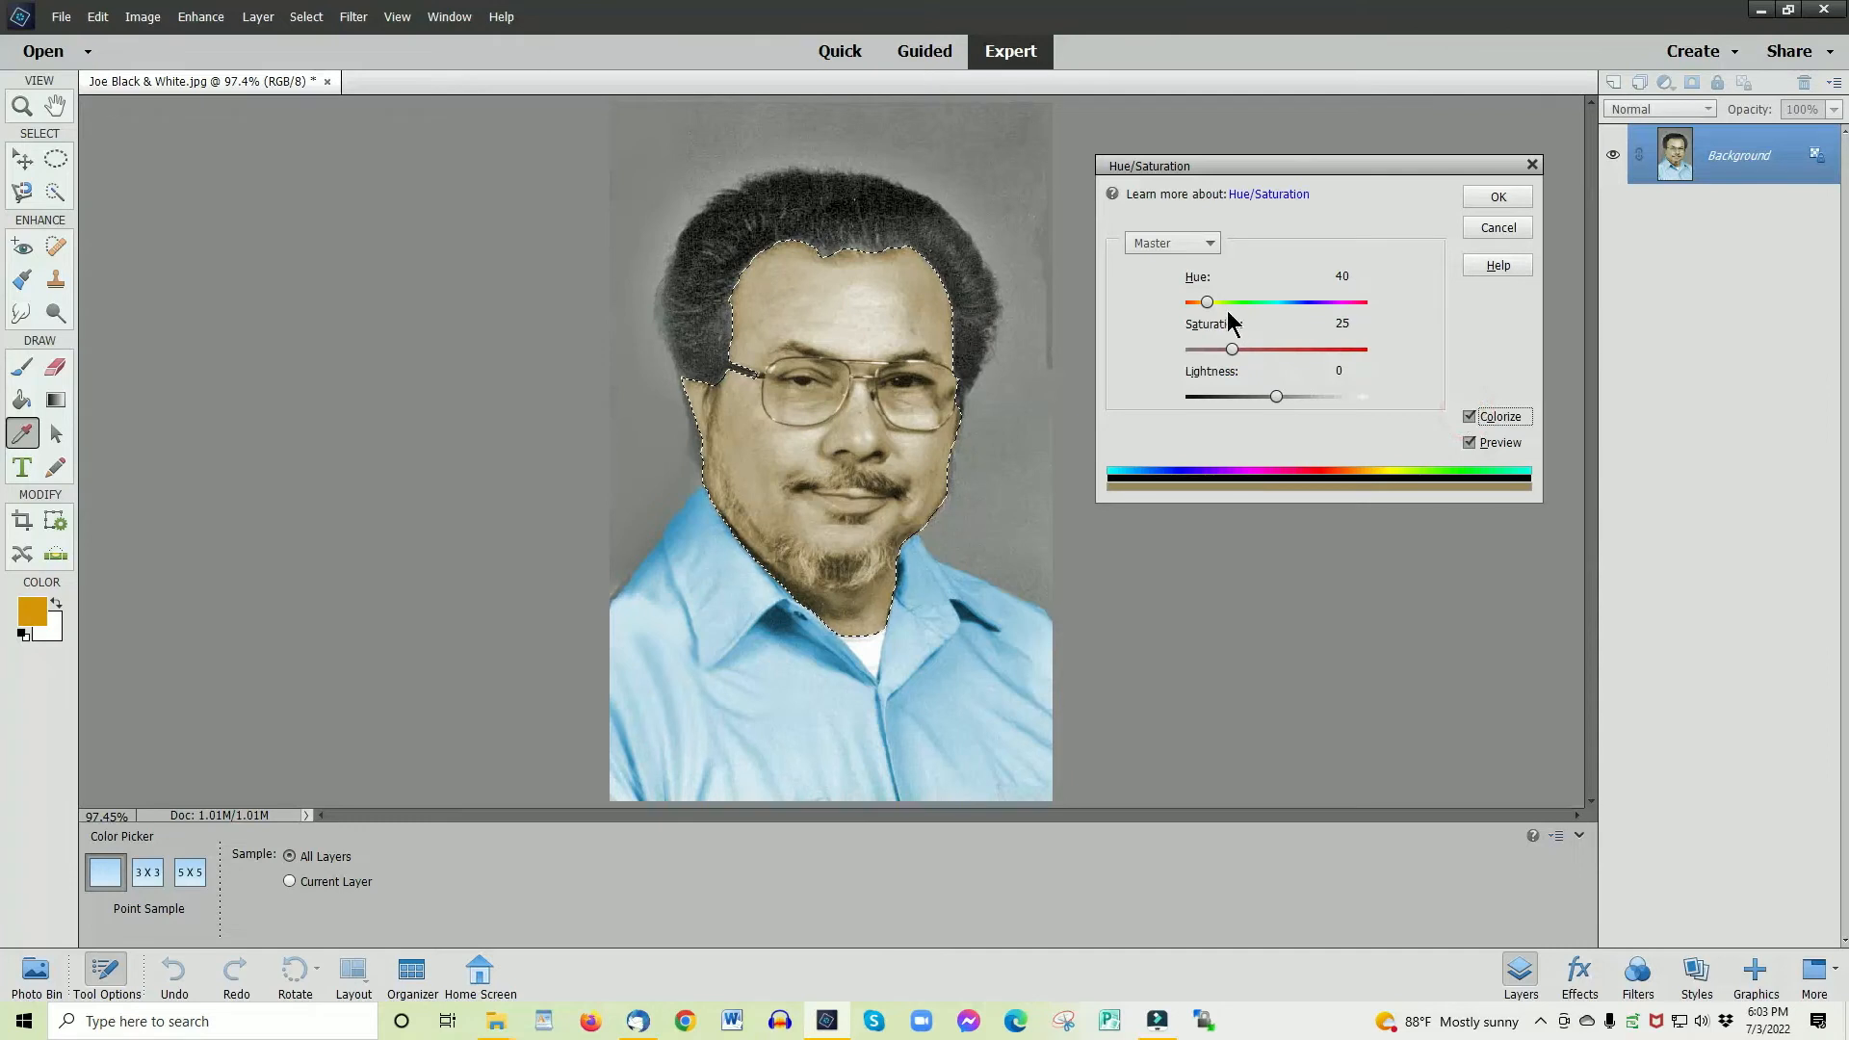
pyautogui.moveTo(1206, 300)
pyautogui.mouseDown()
pyautogui.moveTo(1367, 308)
pyautogui.moveTo(1201, 327)
pyautogui.mouseUp()
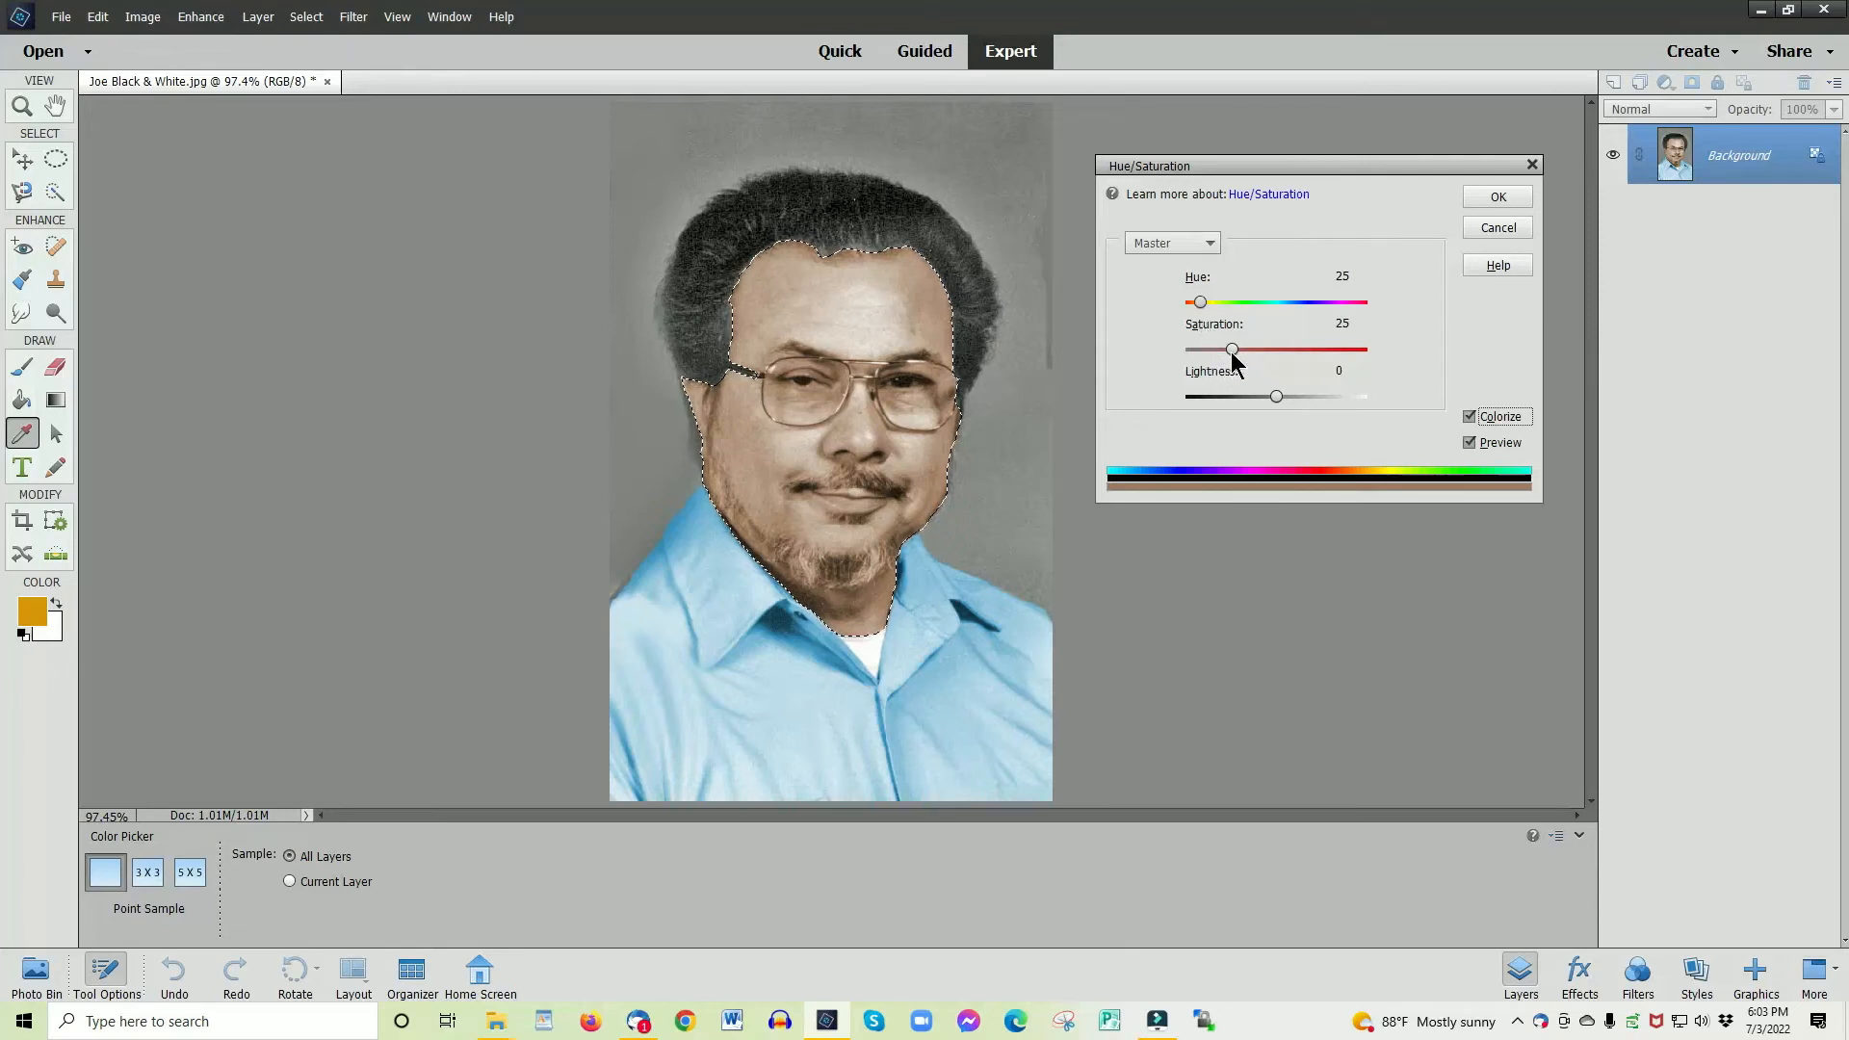
pyautogui.moveTo(1232, 350); pyautogui.dragTo(1240, 351)
pyautogui.click(1492, 199)
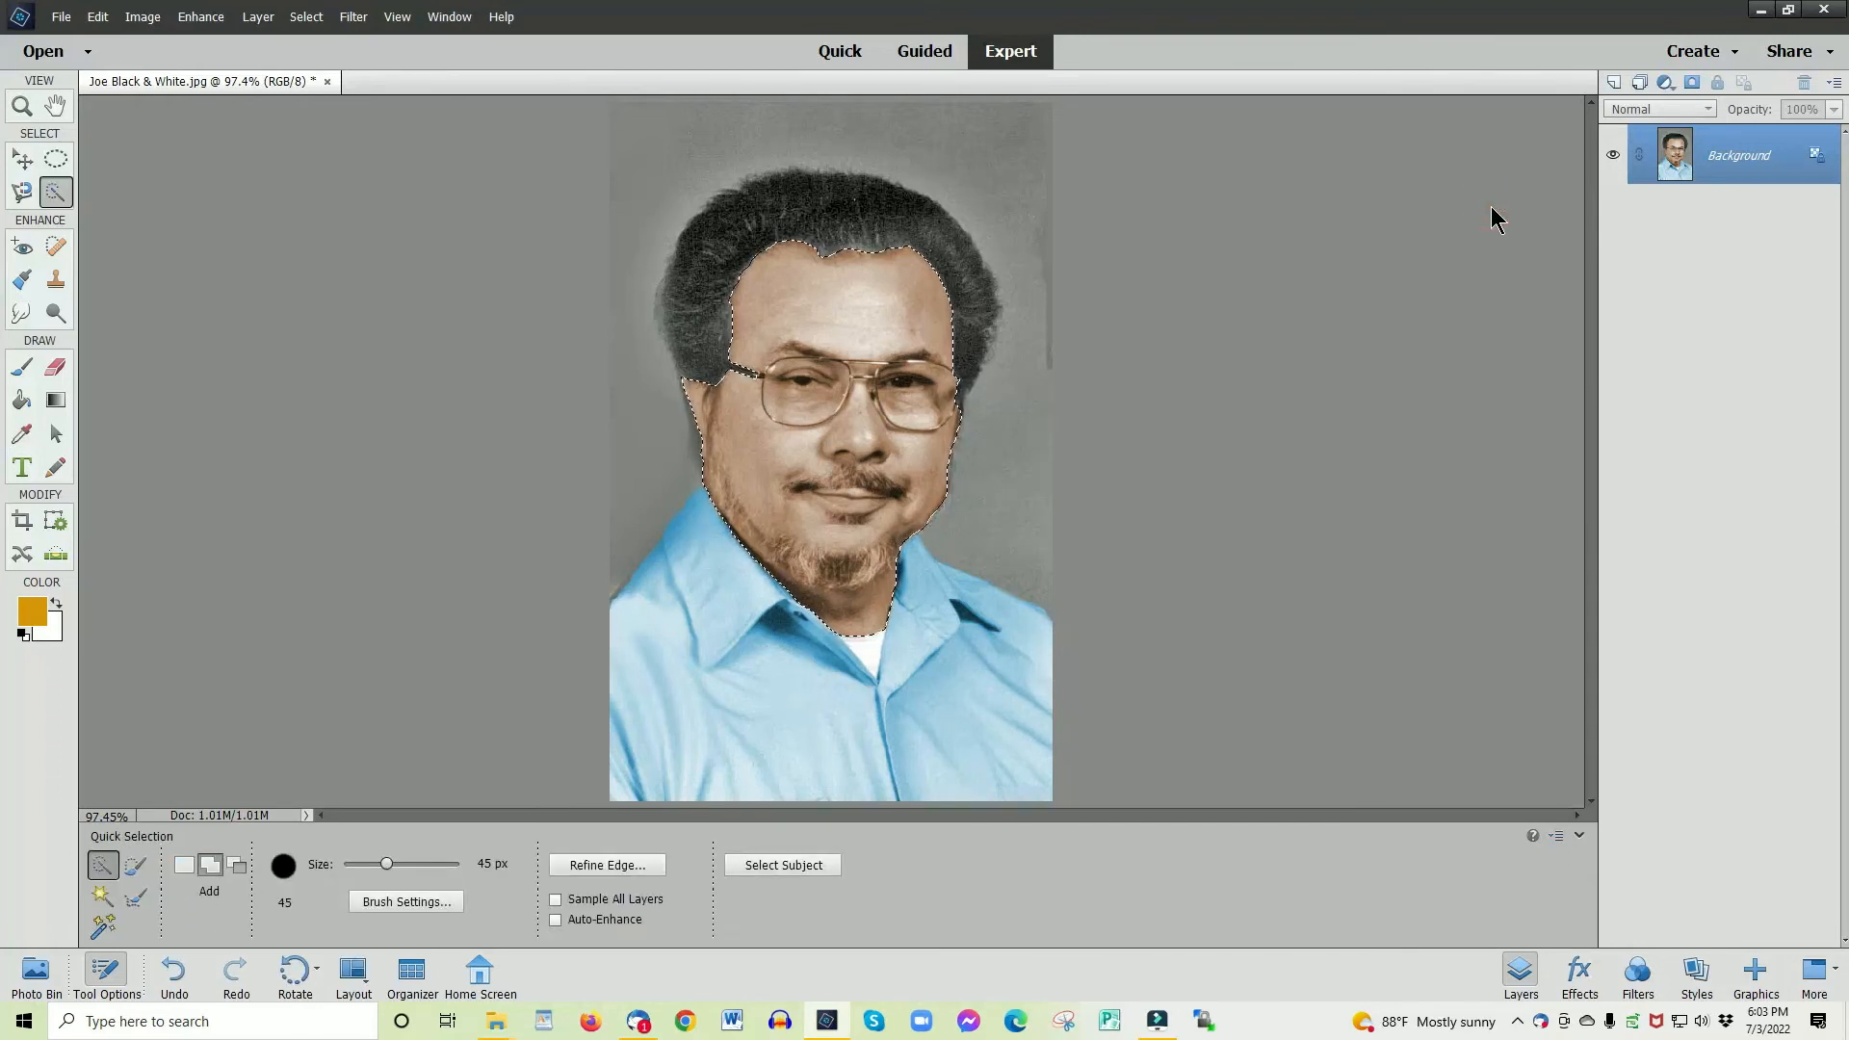
pyautogui.hotkey('ctrl', 'd')
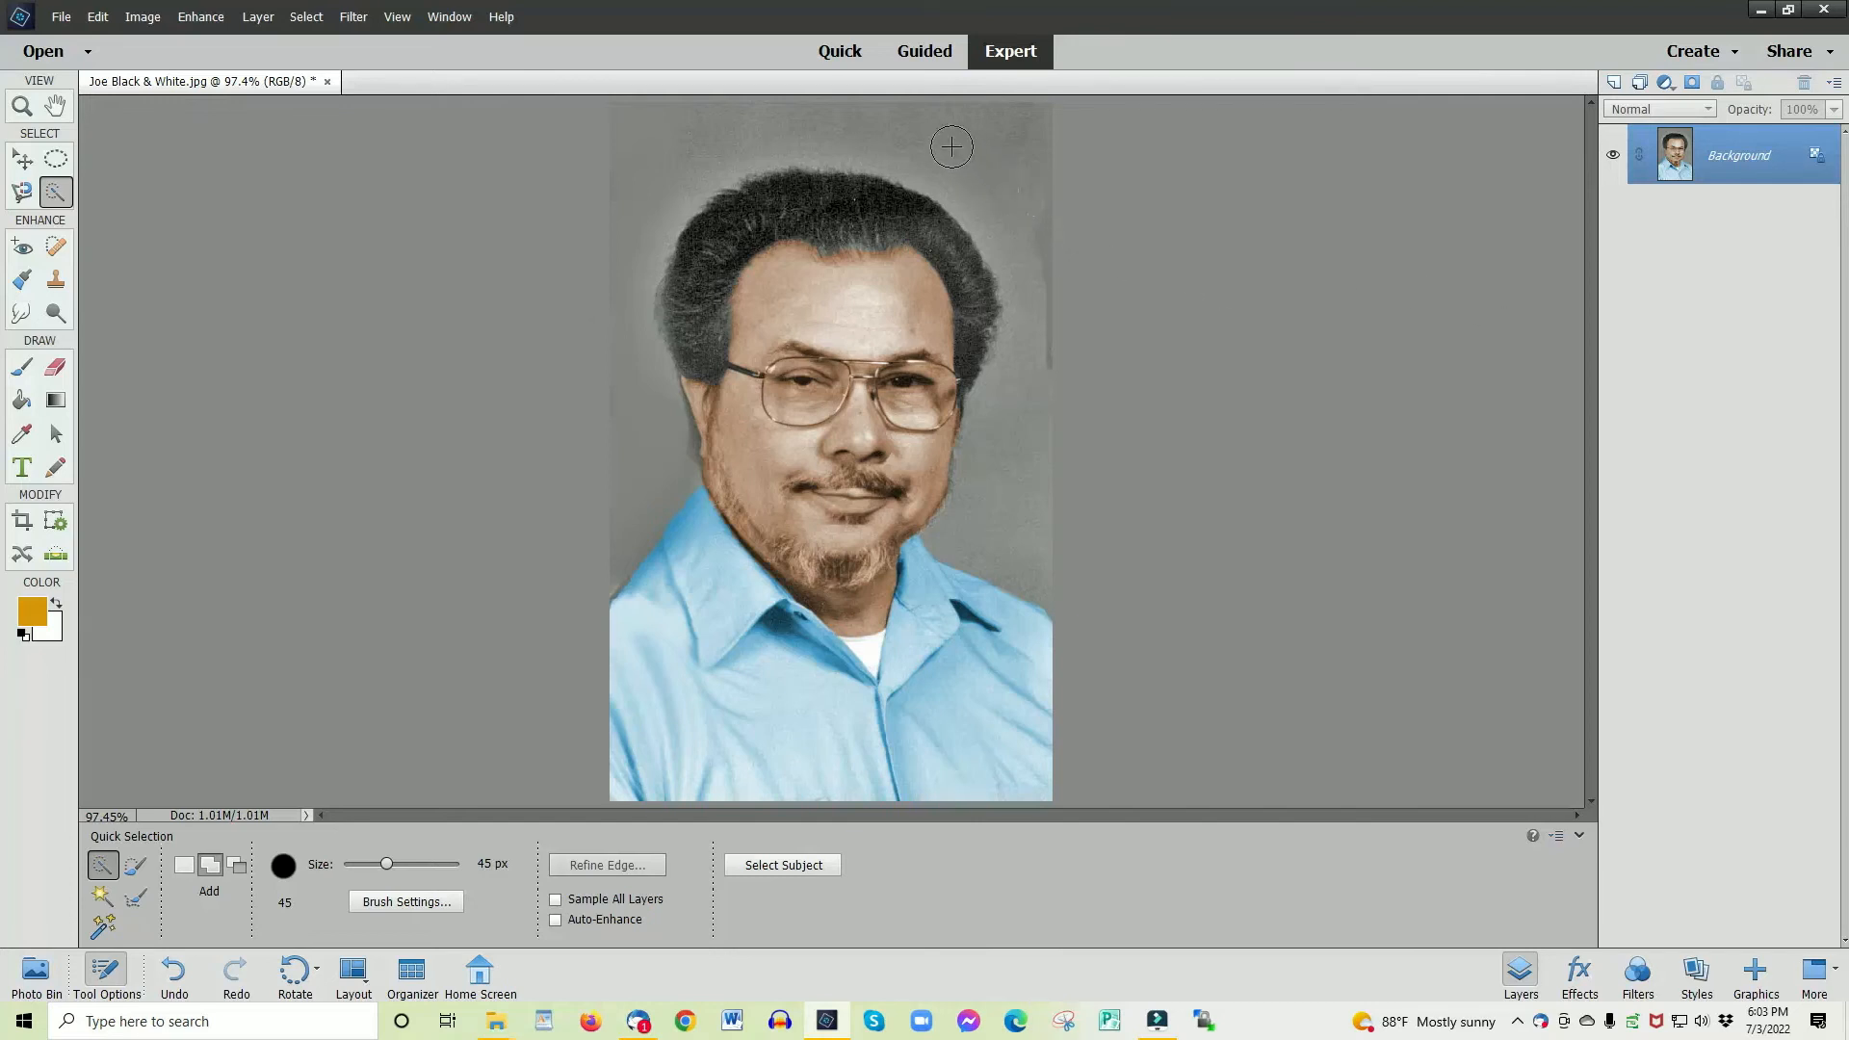
# Step: Open the Vignette Effect guided edit for the colorized portrait
pyautogui.click(923, 54)
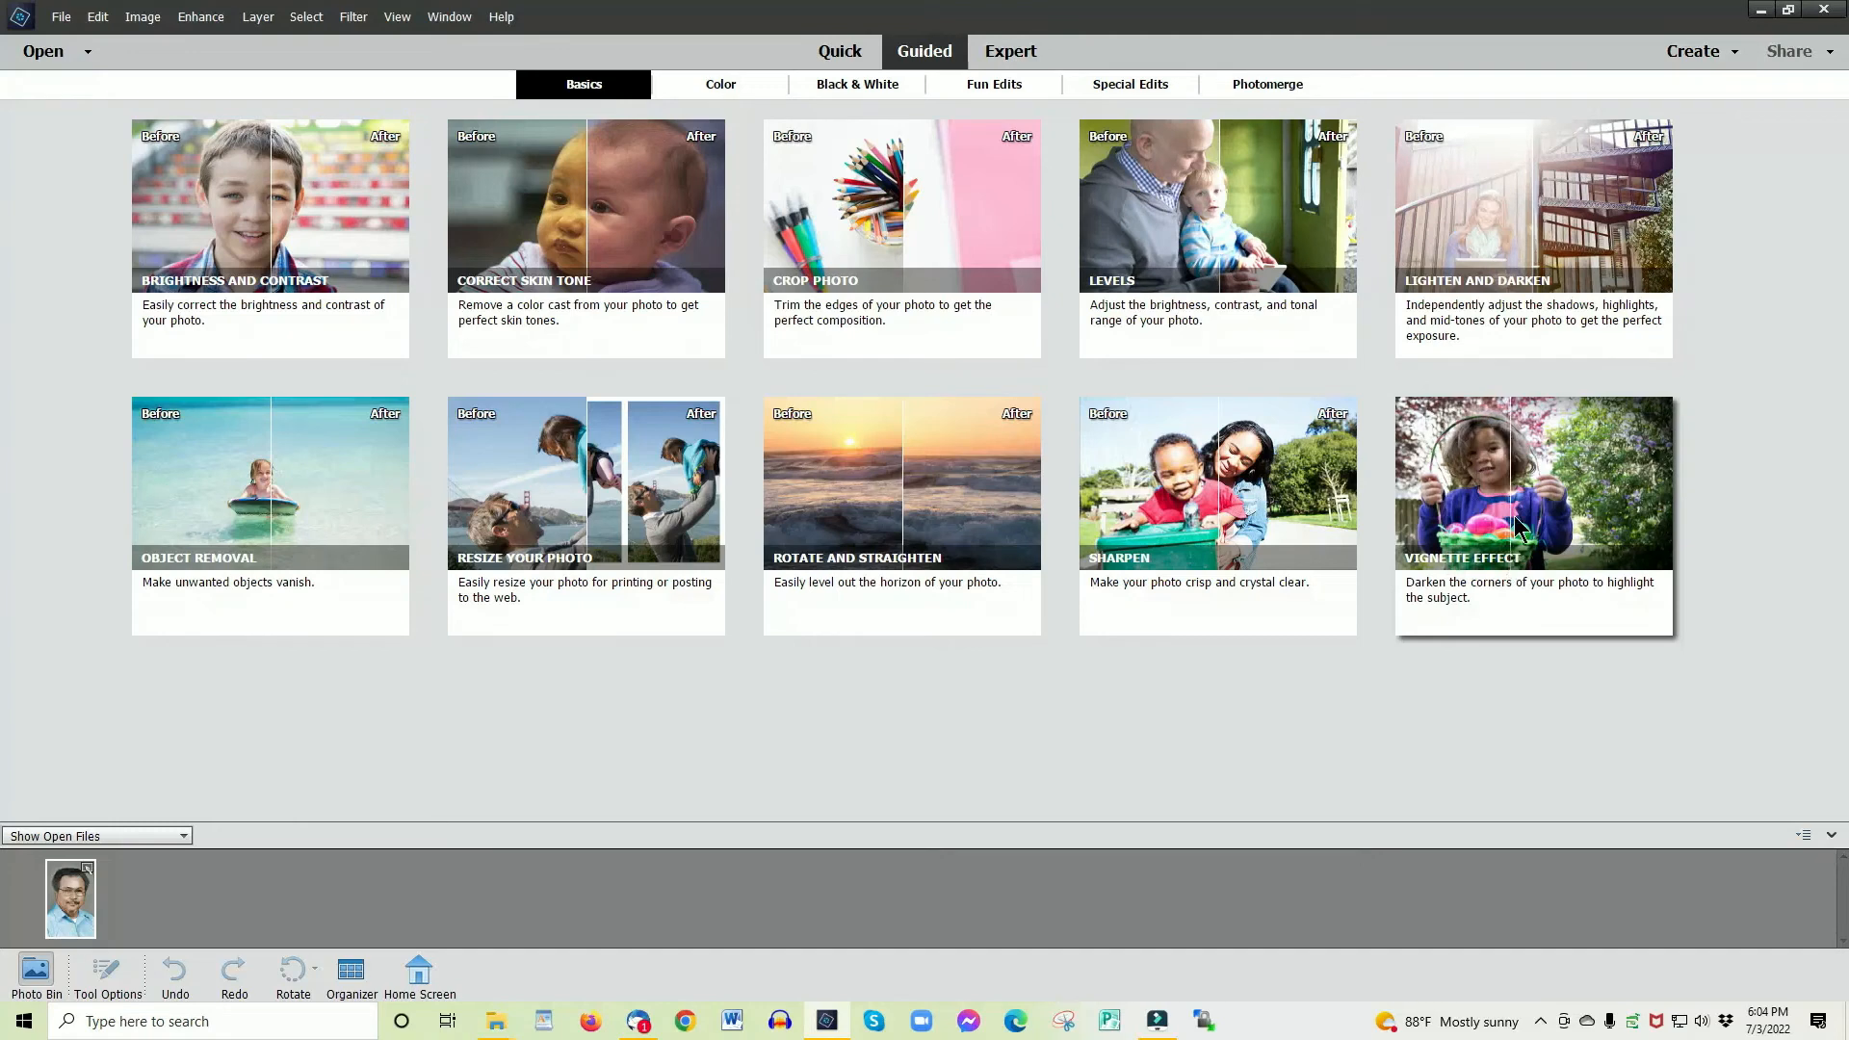
pyautogui.click(1521, 479)
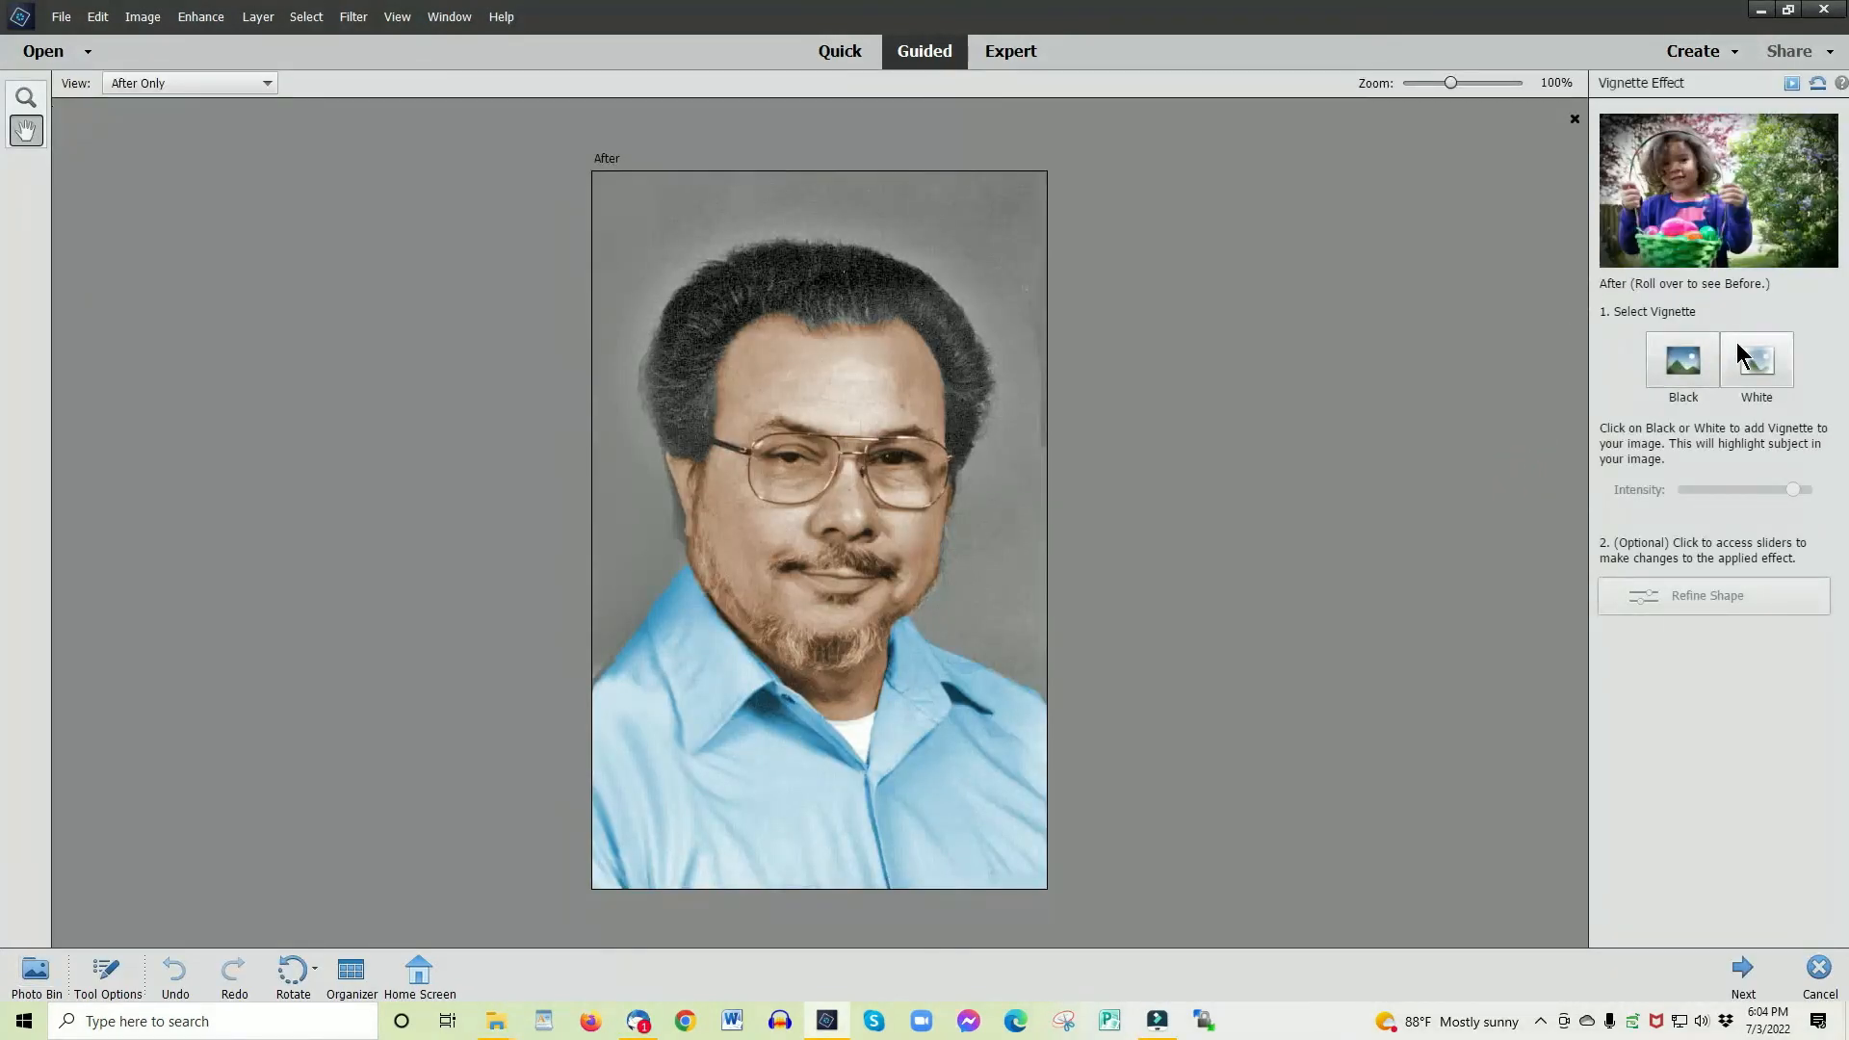
# Step: Try a white vignette on the portrait, testing low and high intensities
pyautogui.click(1754, 363)
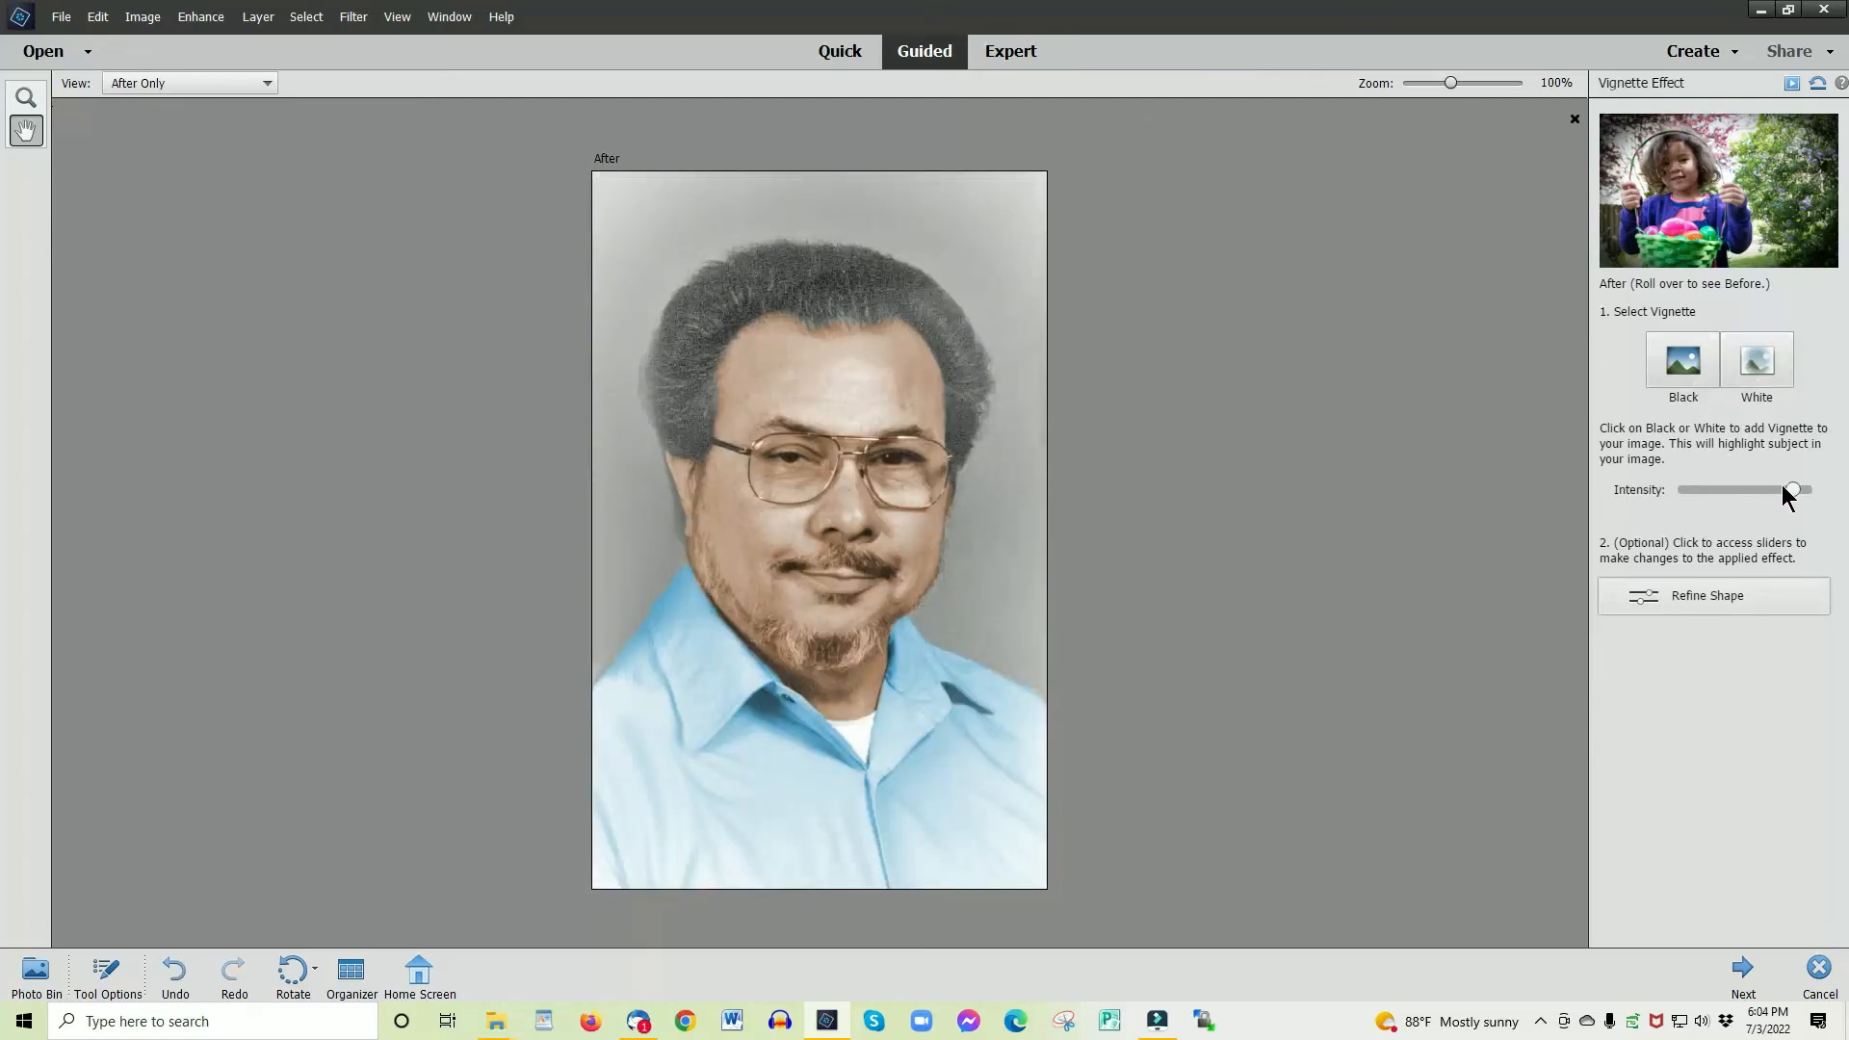
pyautogui.moveTo(1795, 491); pyautogui.dragTo(1703, 485)
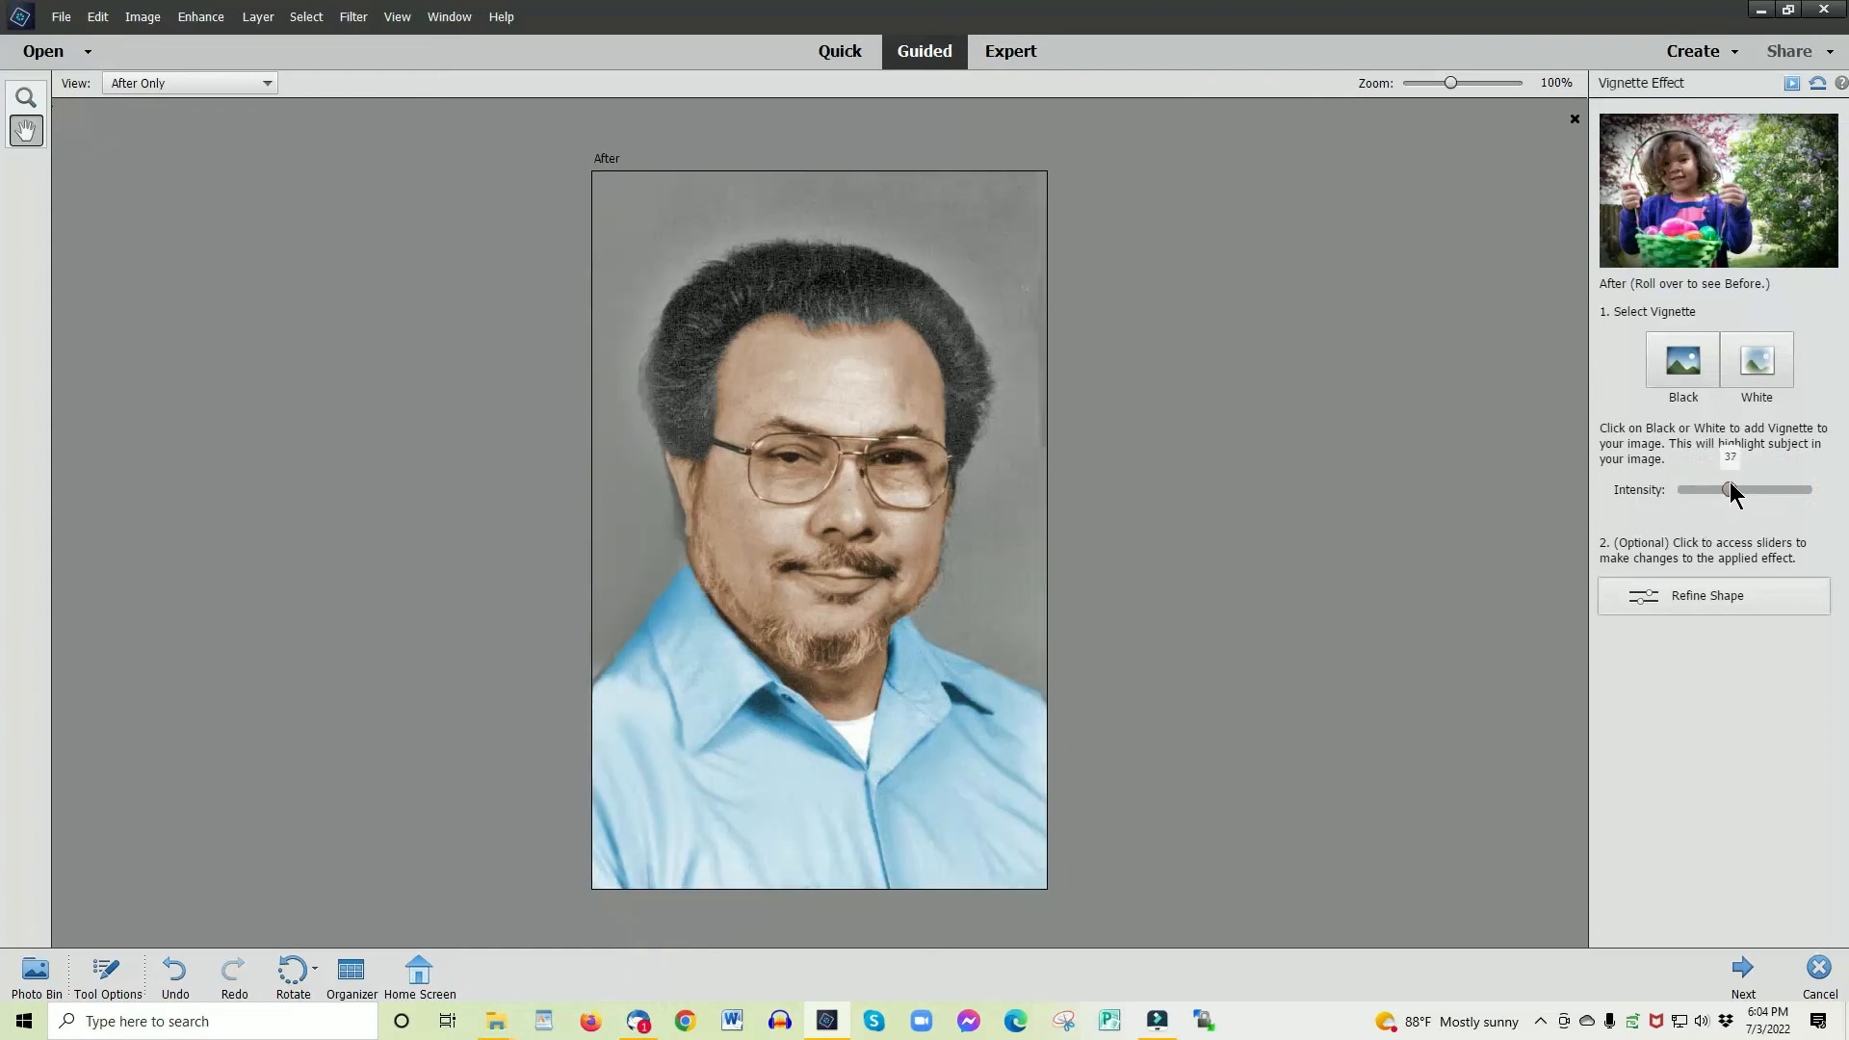
pyautogui.moveTo(1736, 486); pyautogui.dragTo(1808, 484)
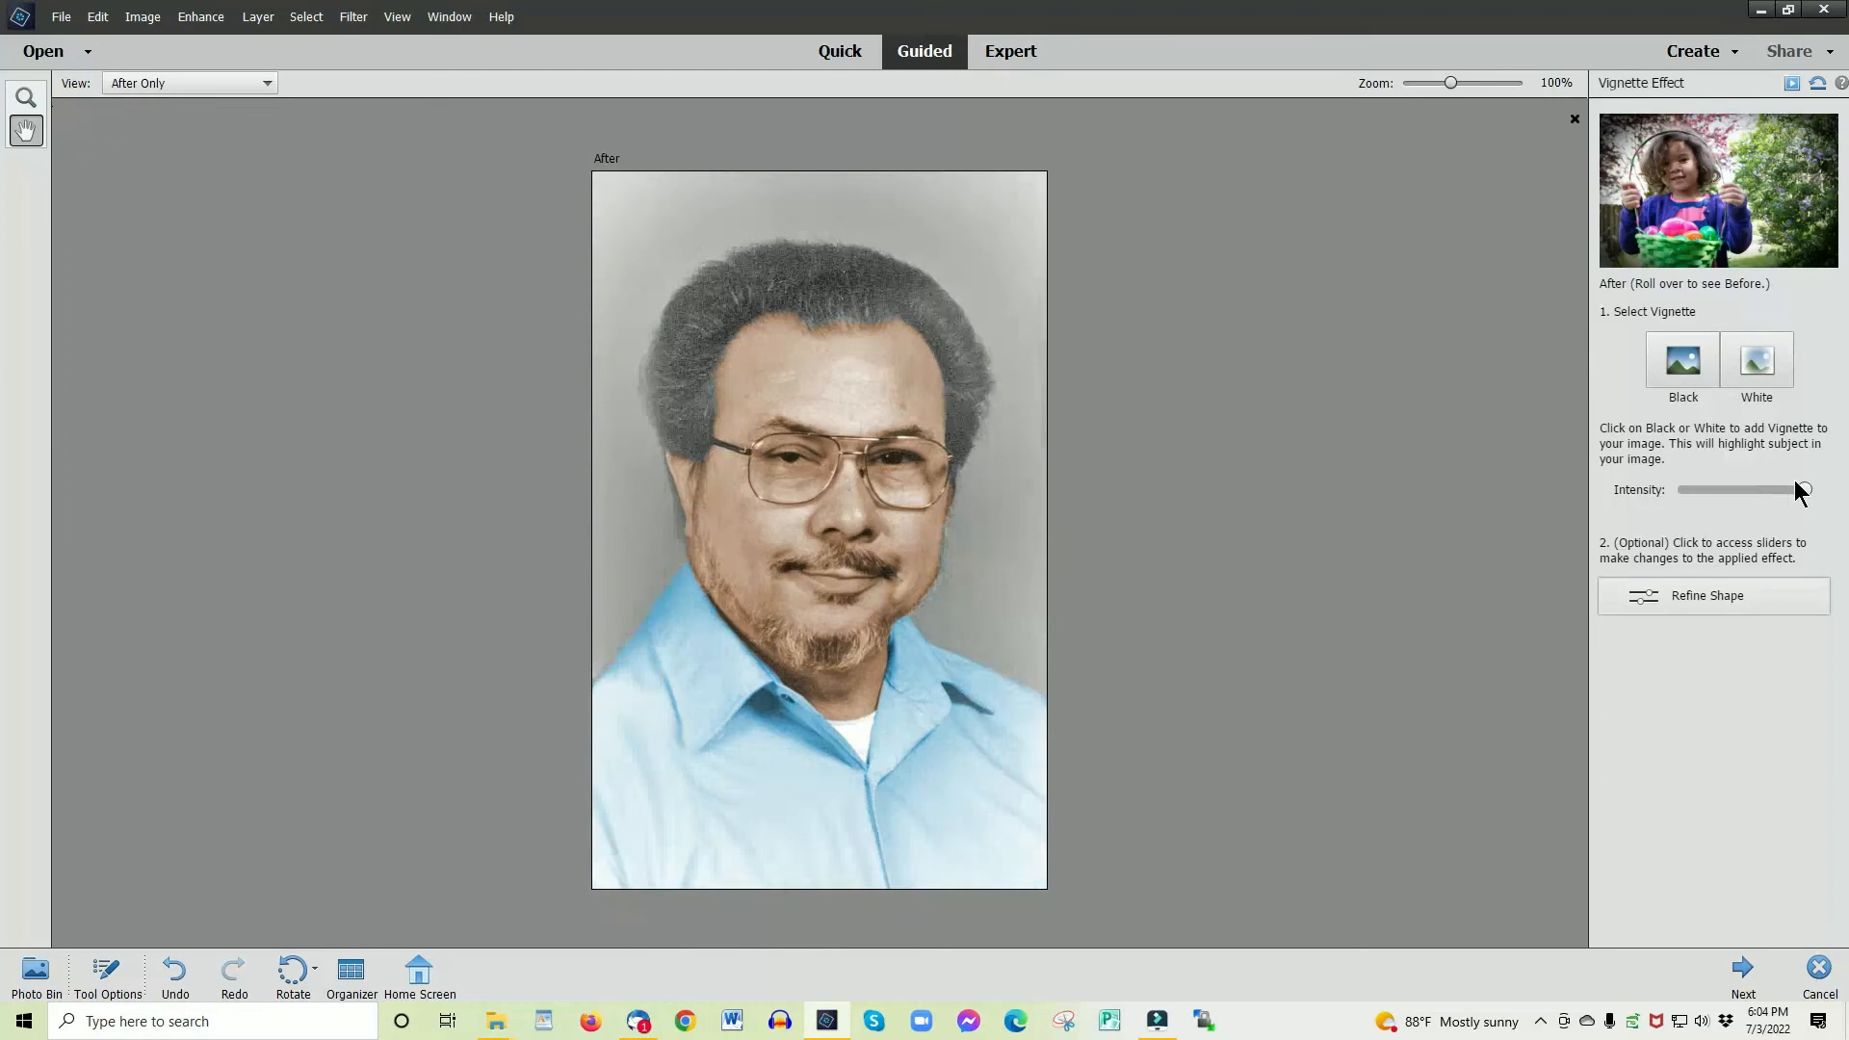
# Step: Apply a black vignette to the portrait at an intensity of about 43
pyautogui.click(1690, 360)
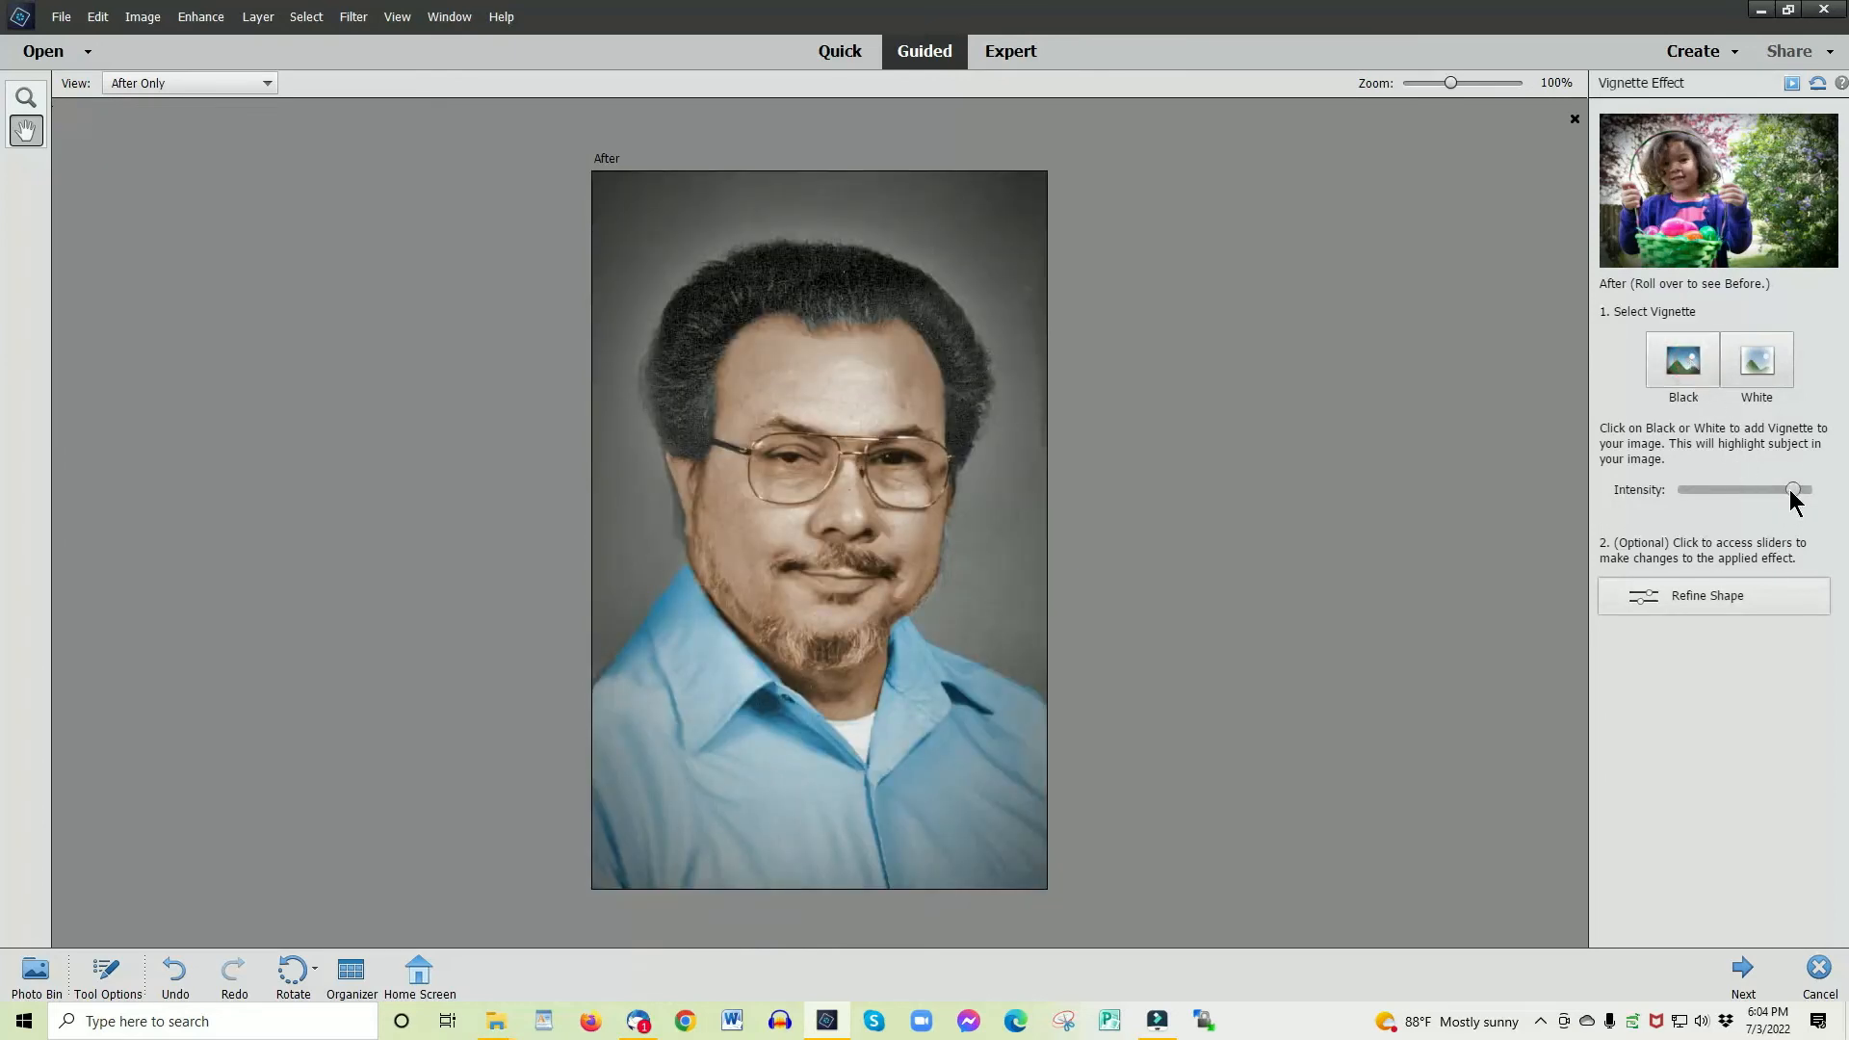
pyautogui.moveTo(1791, 491); pyautogui.dragTo(1740, 502)
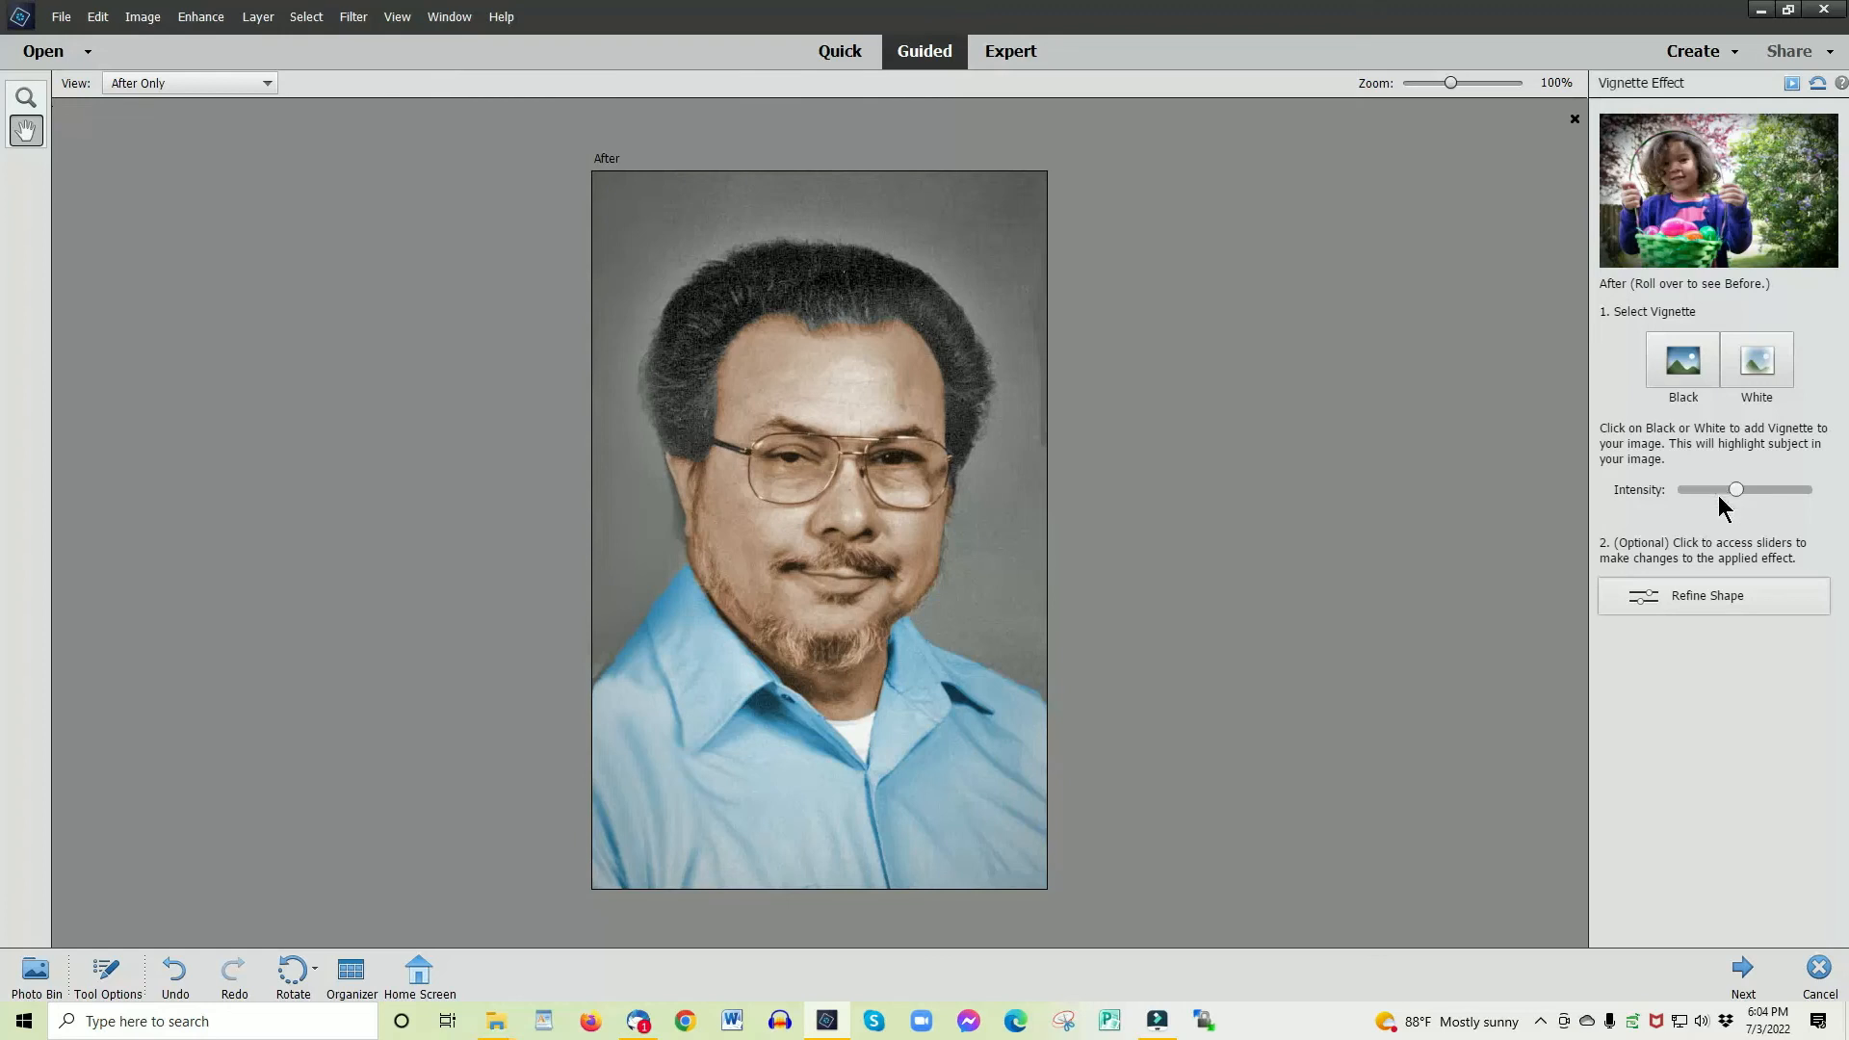
pyautogui.click(1744, 980)
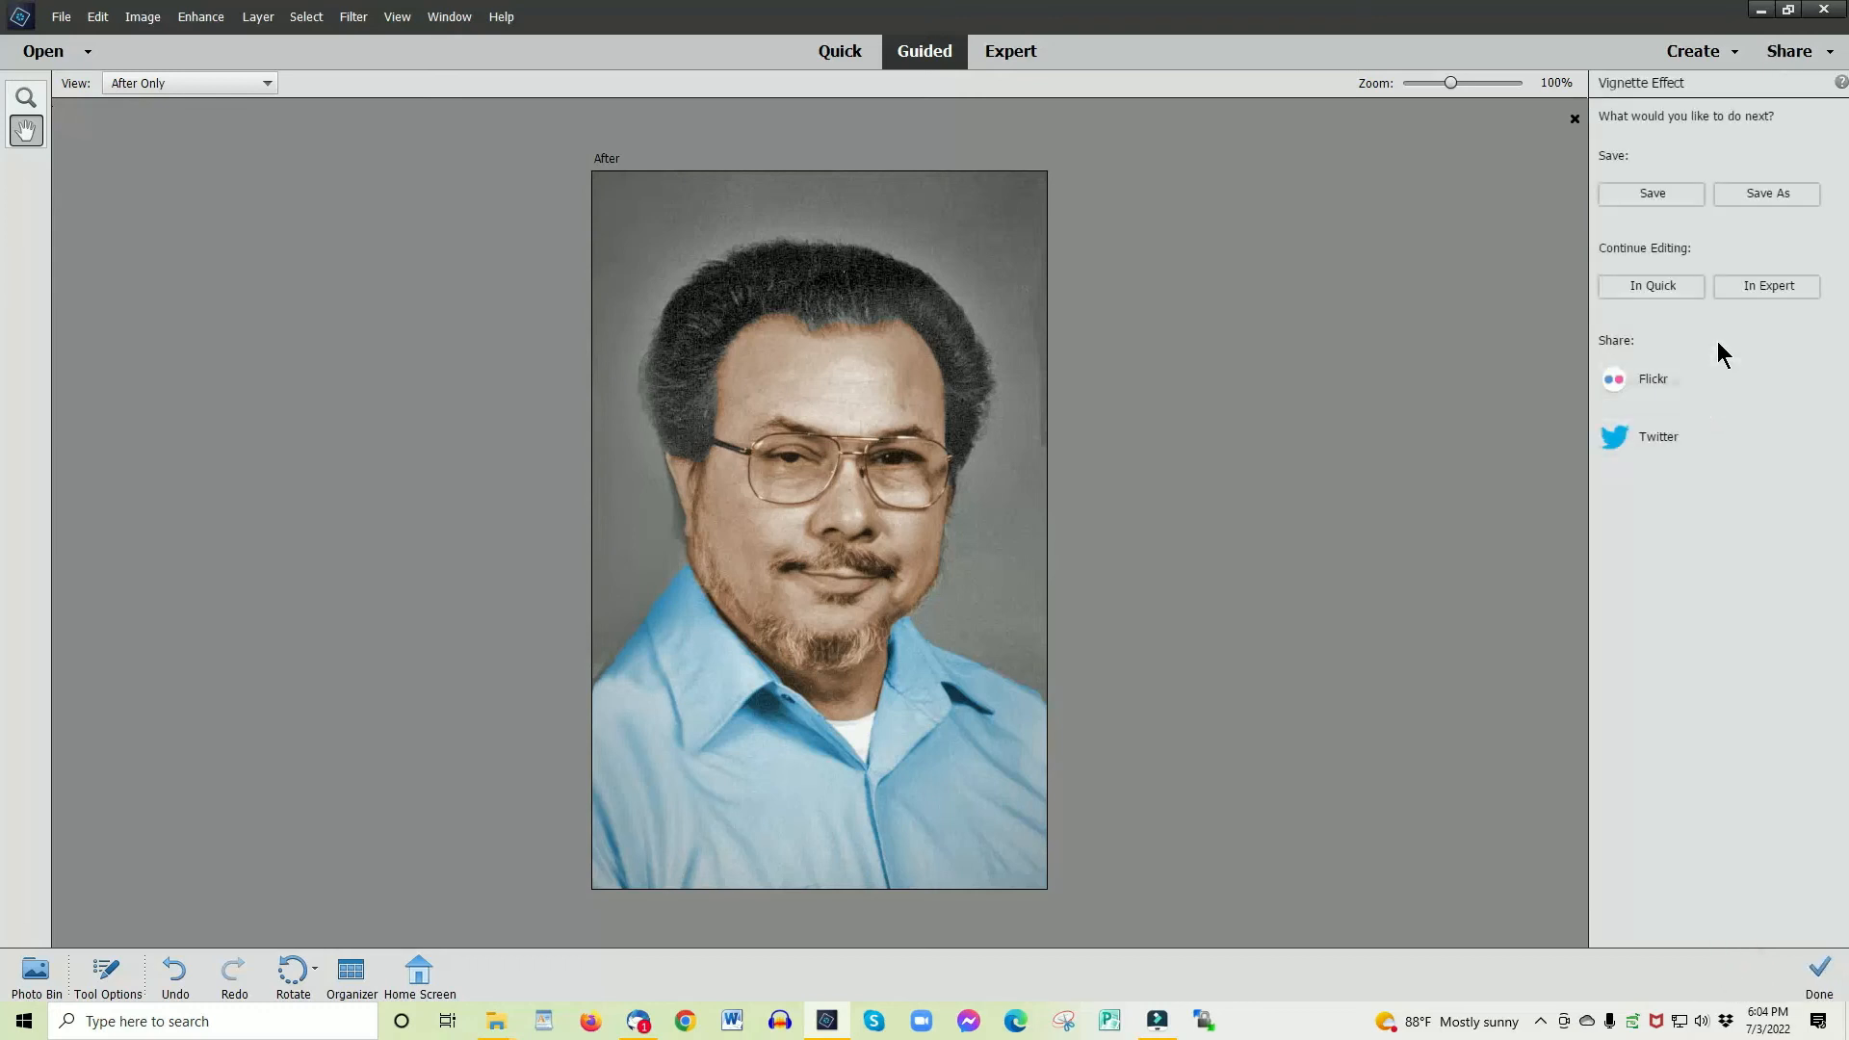
# Step: Continue editing the vignetted portrait in Expert mode and flatten the image into one layer
pyautogui.click(1766, 287)
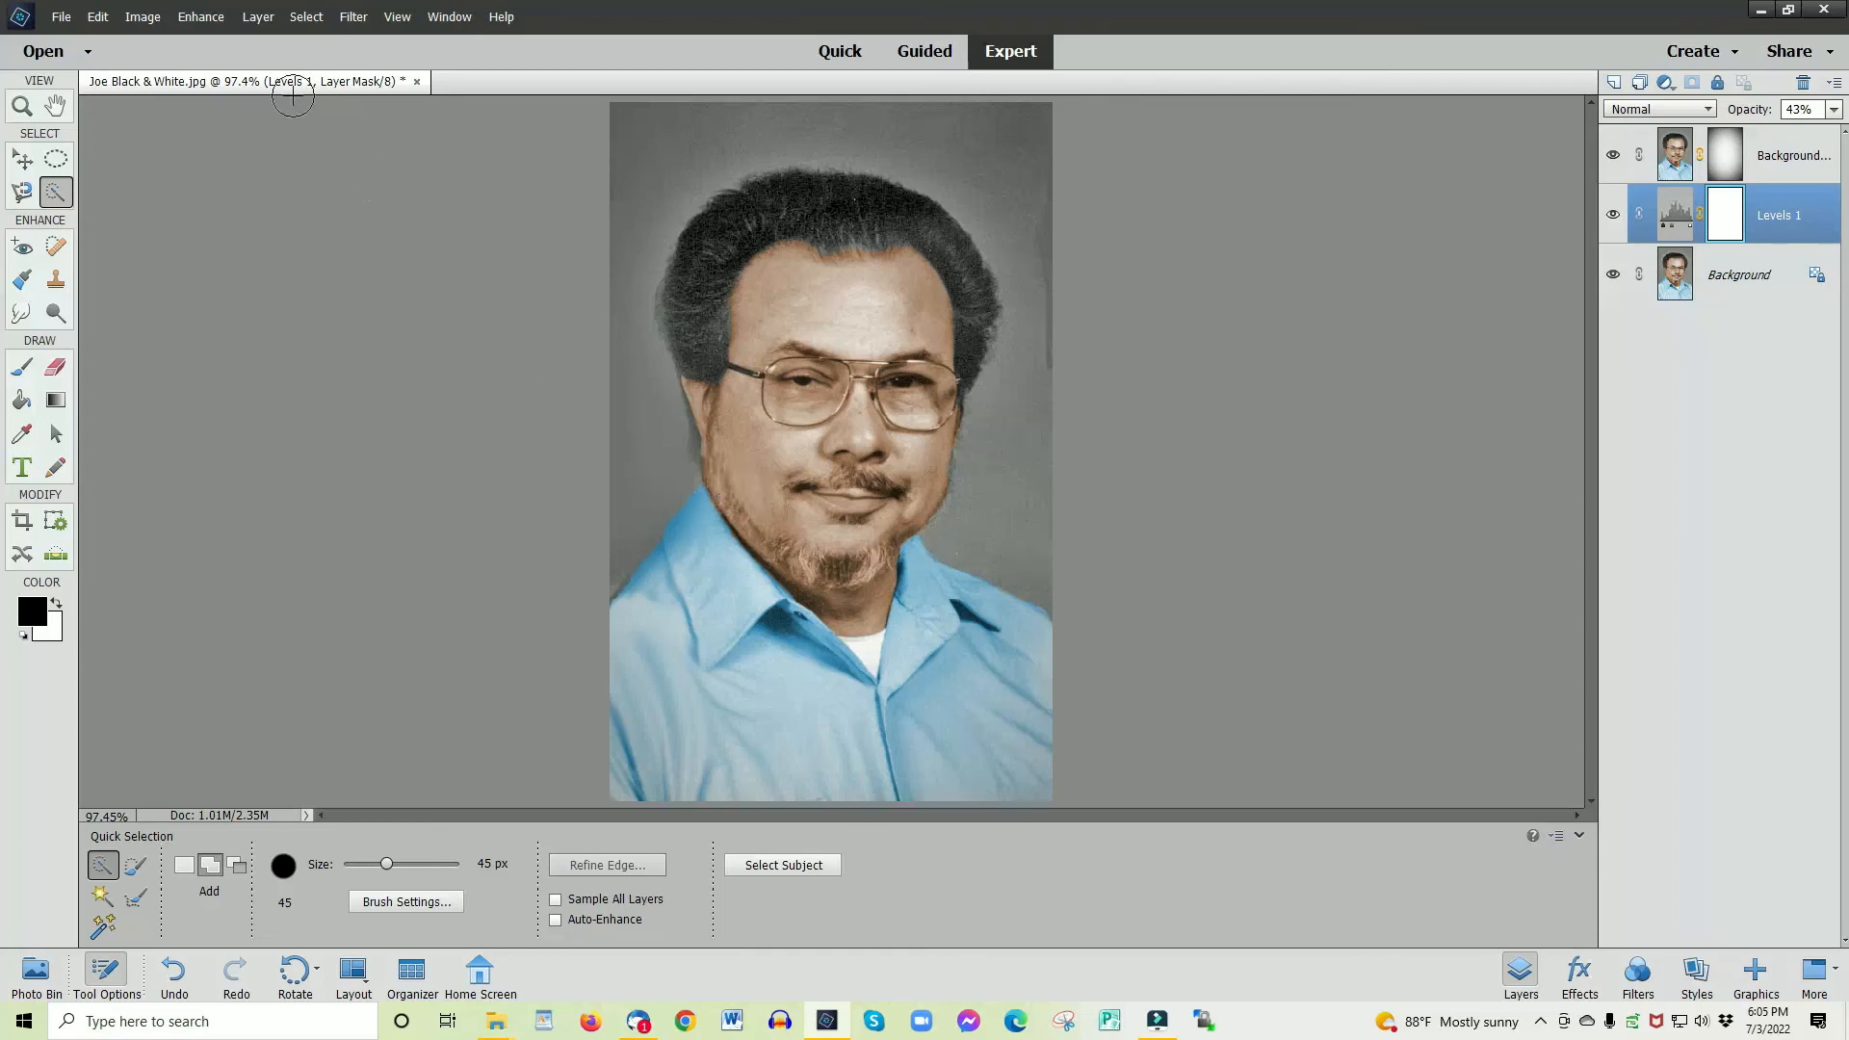
pyautogui.click(258, 18)
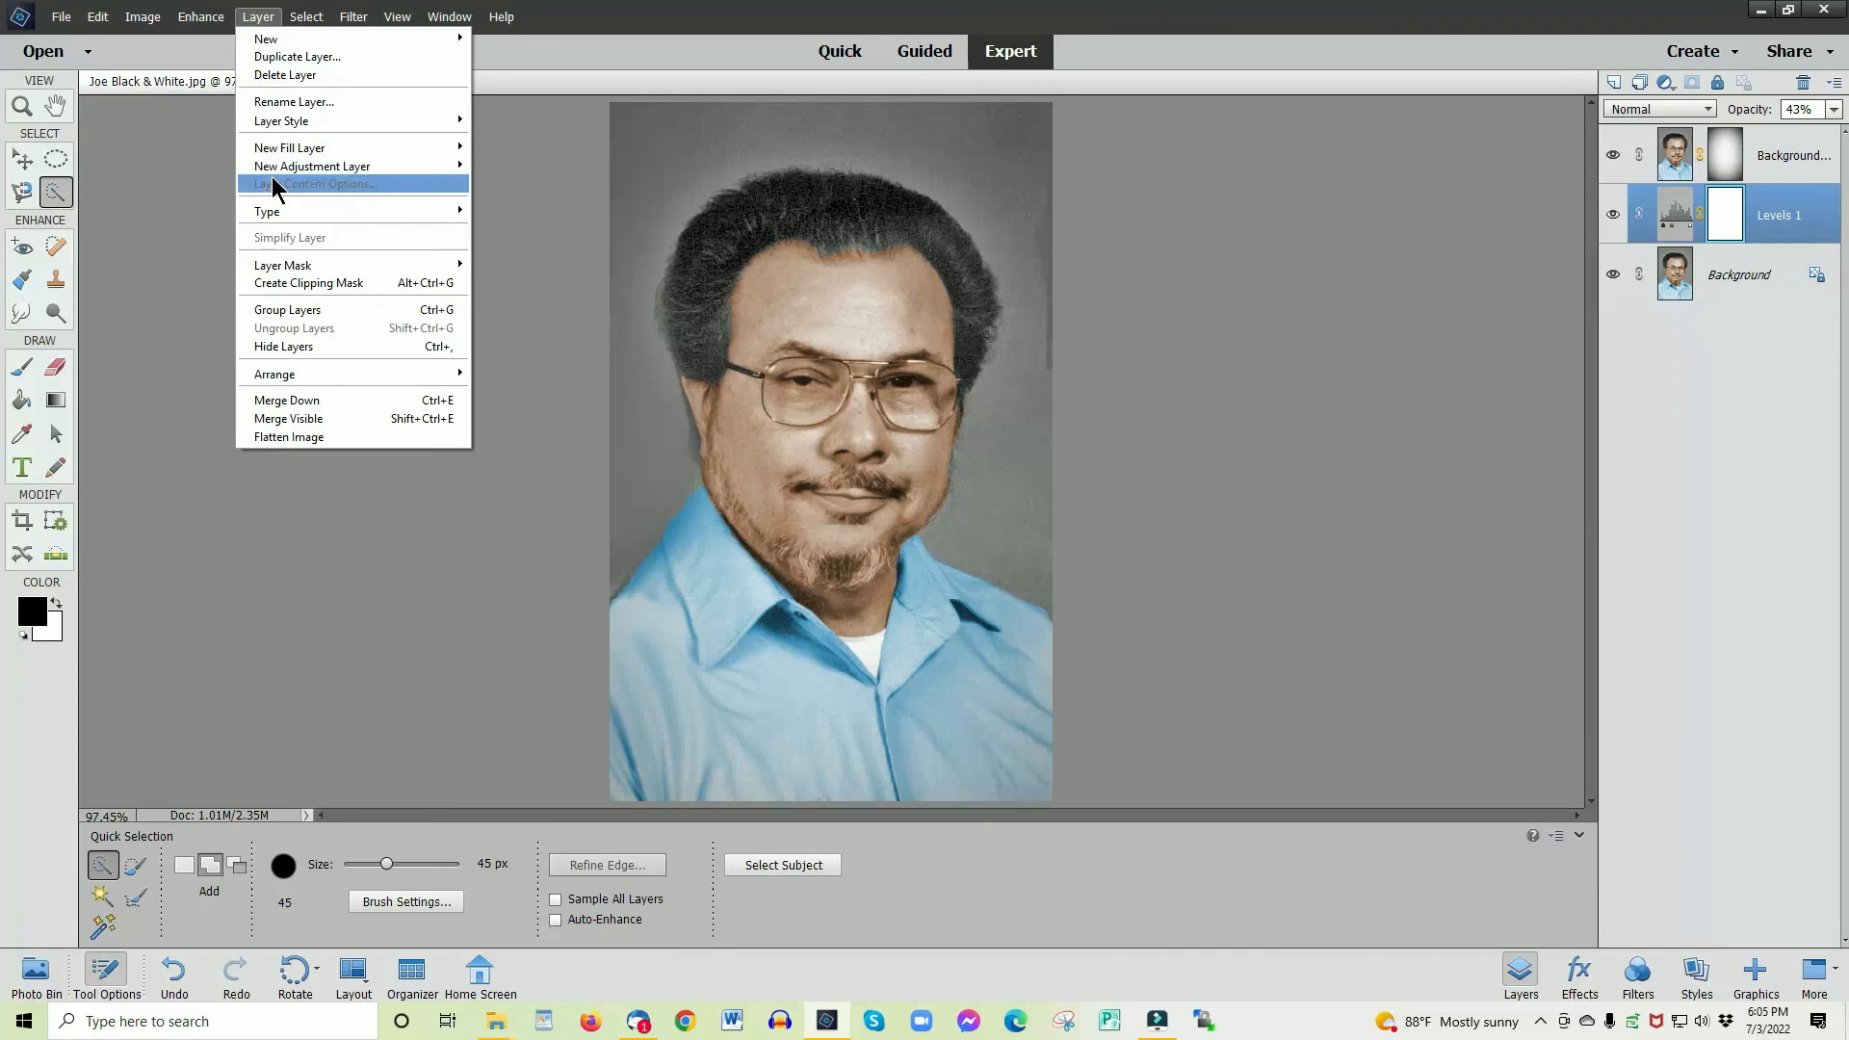
pyautogui.click(285, 438)
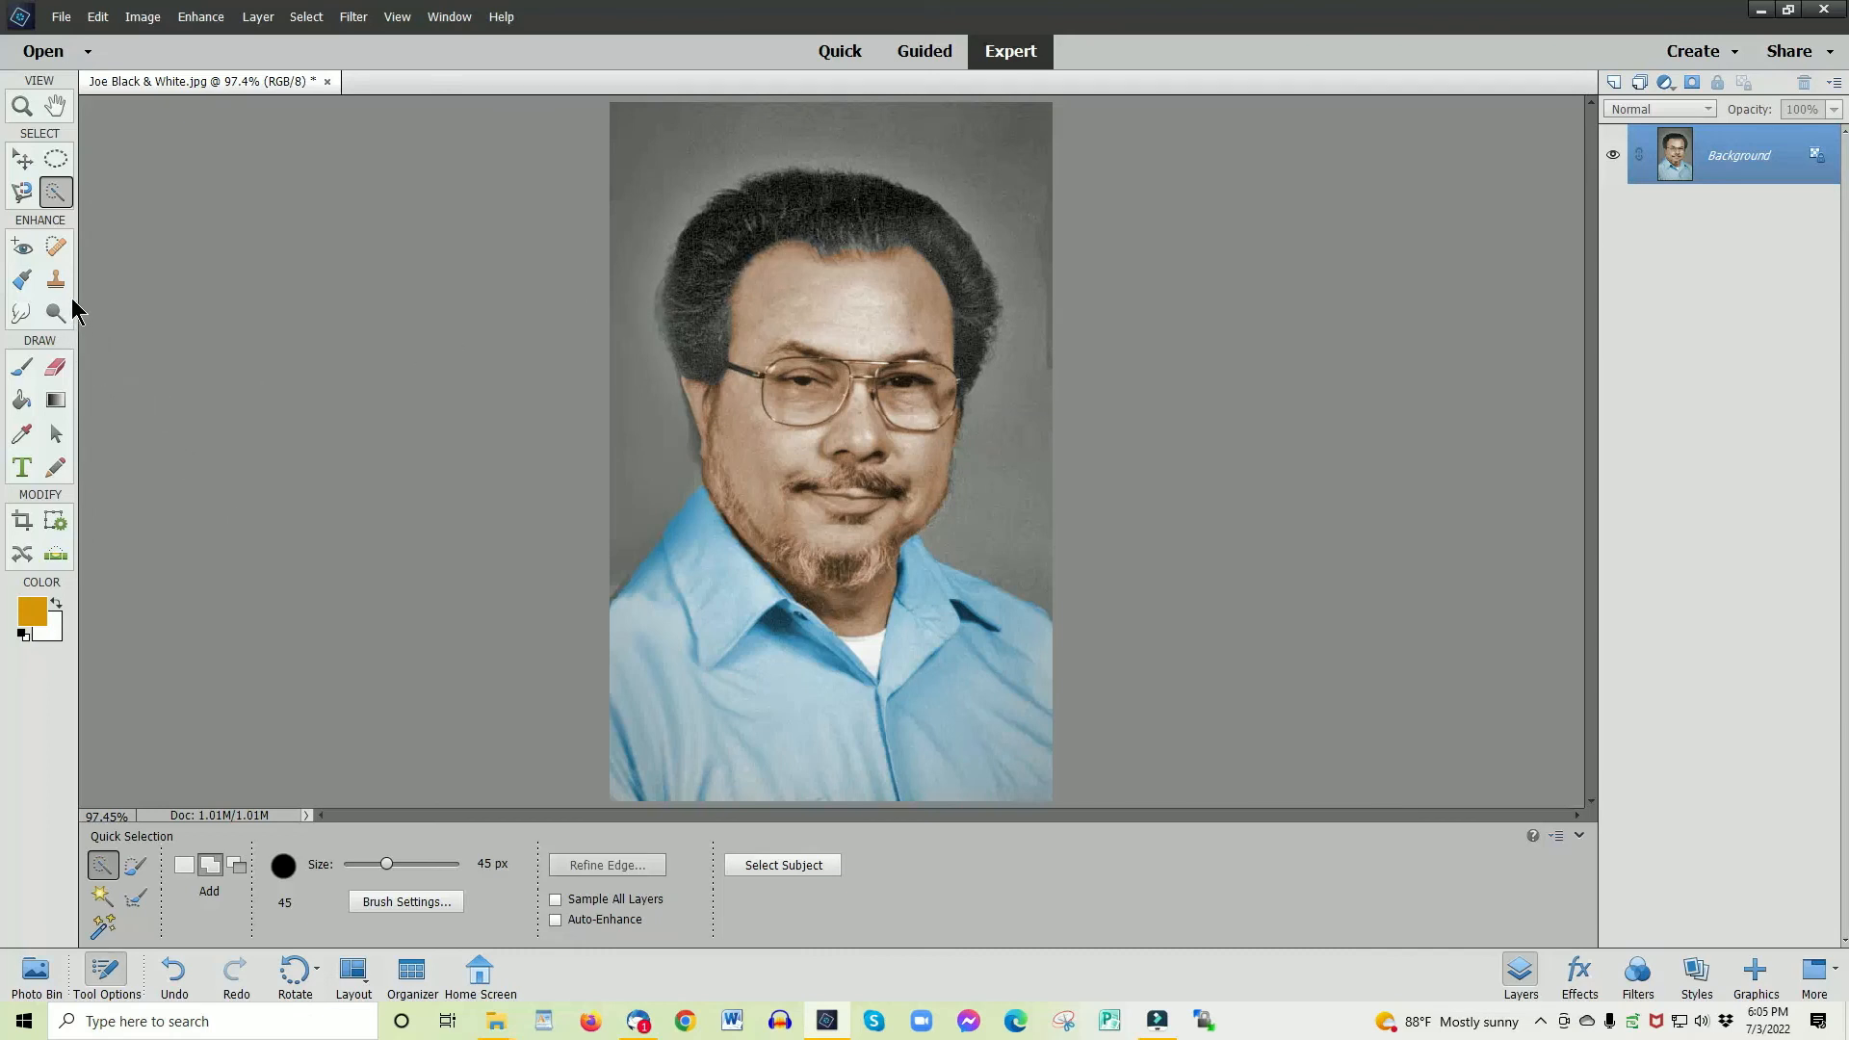
# Step: Retouch small spots in the hair using the Spot Healing Brush with Create Texture at 8 px
pyautogui.click(56, 247)
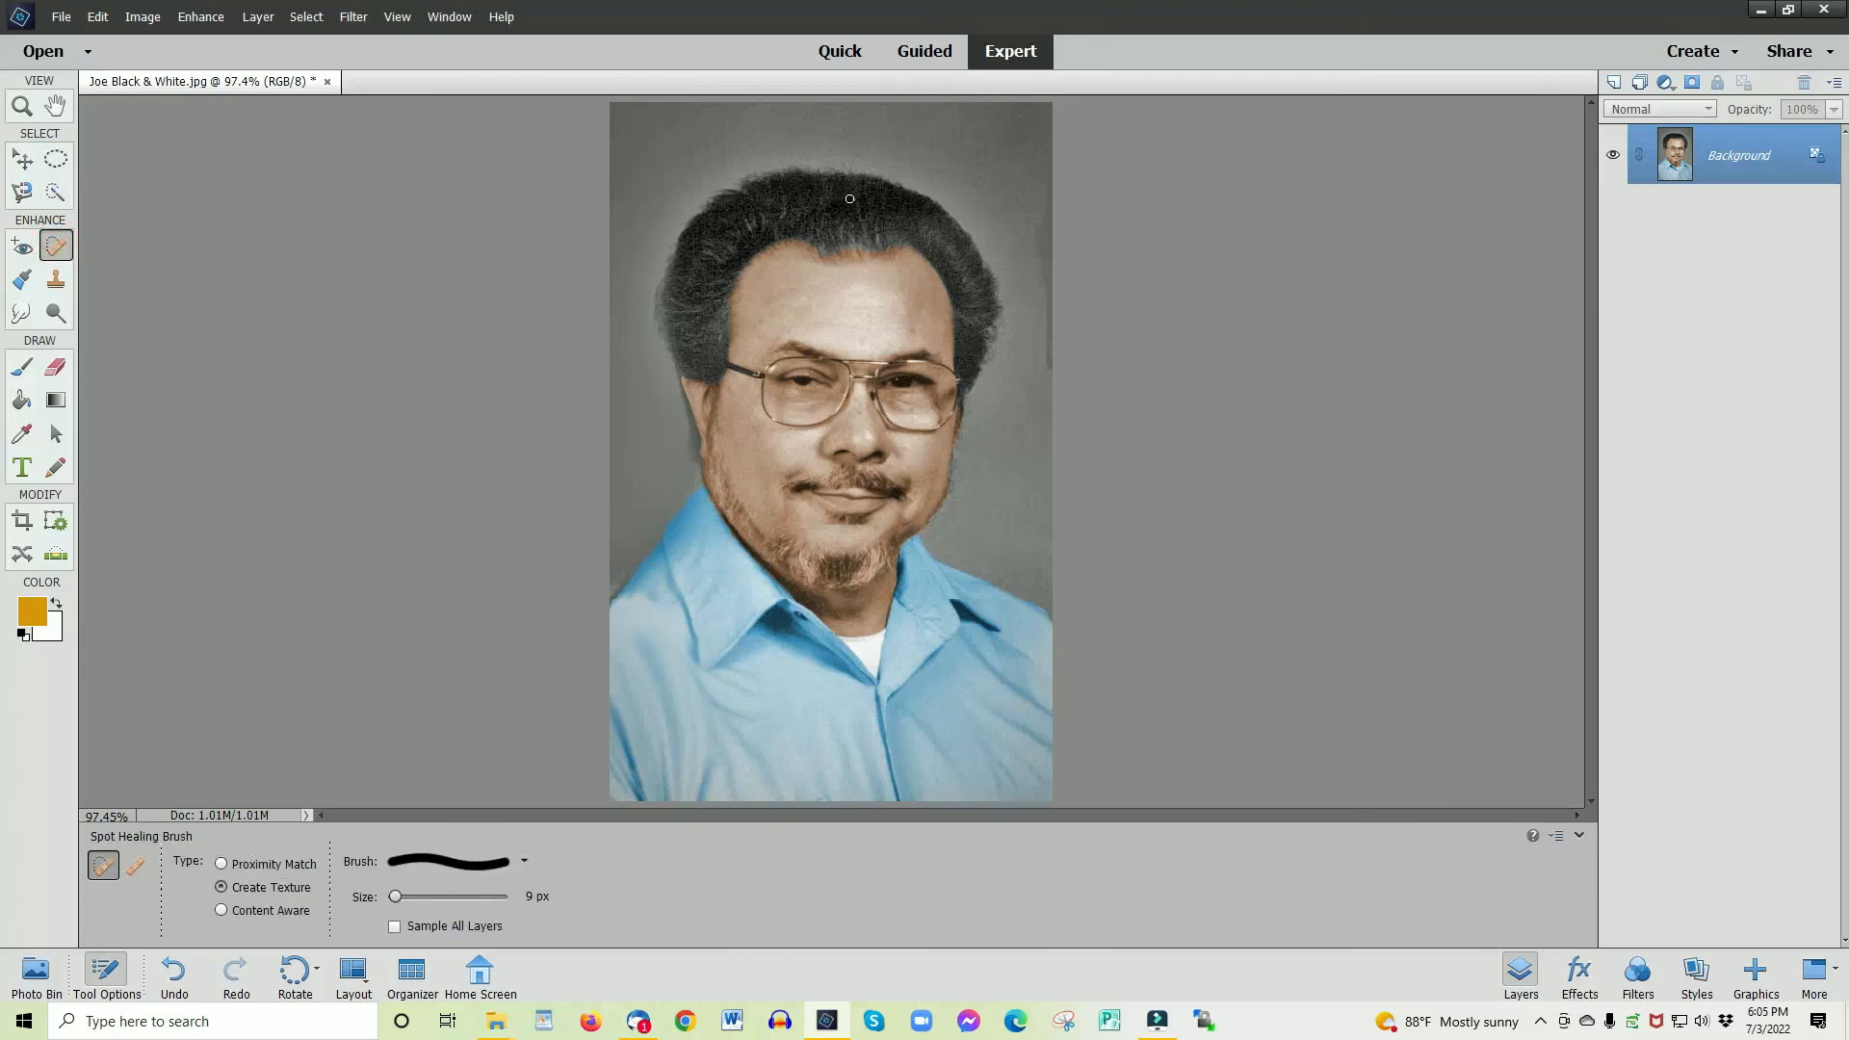
pyautogui.press('[')
pyautogui.moveTo(856, 200); pyautogui.dragTo(842, 198)
pyautogui.click(697, 344)
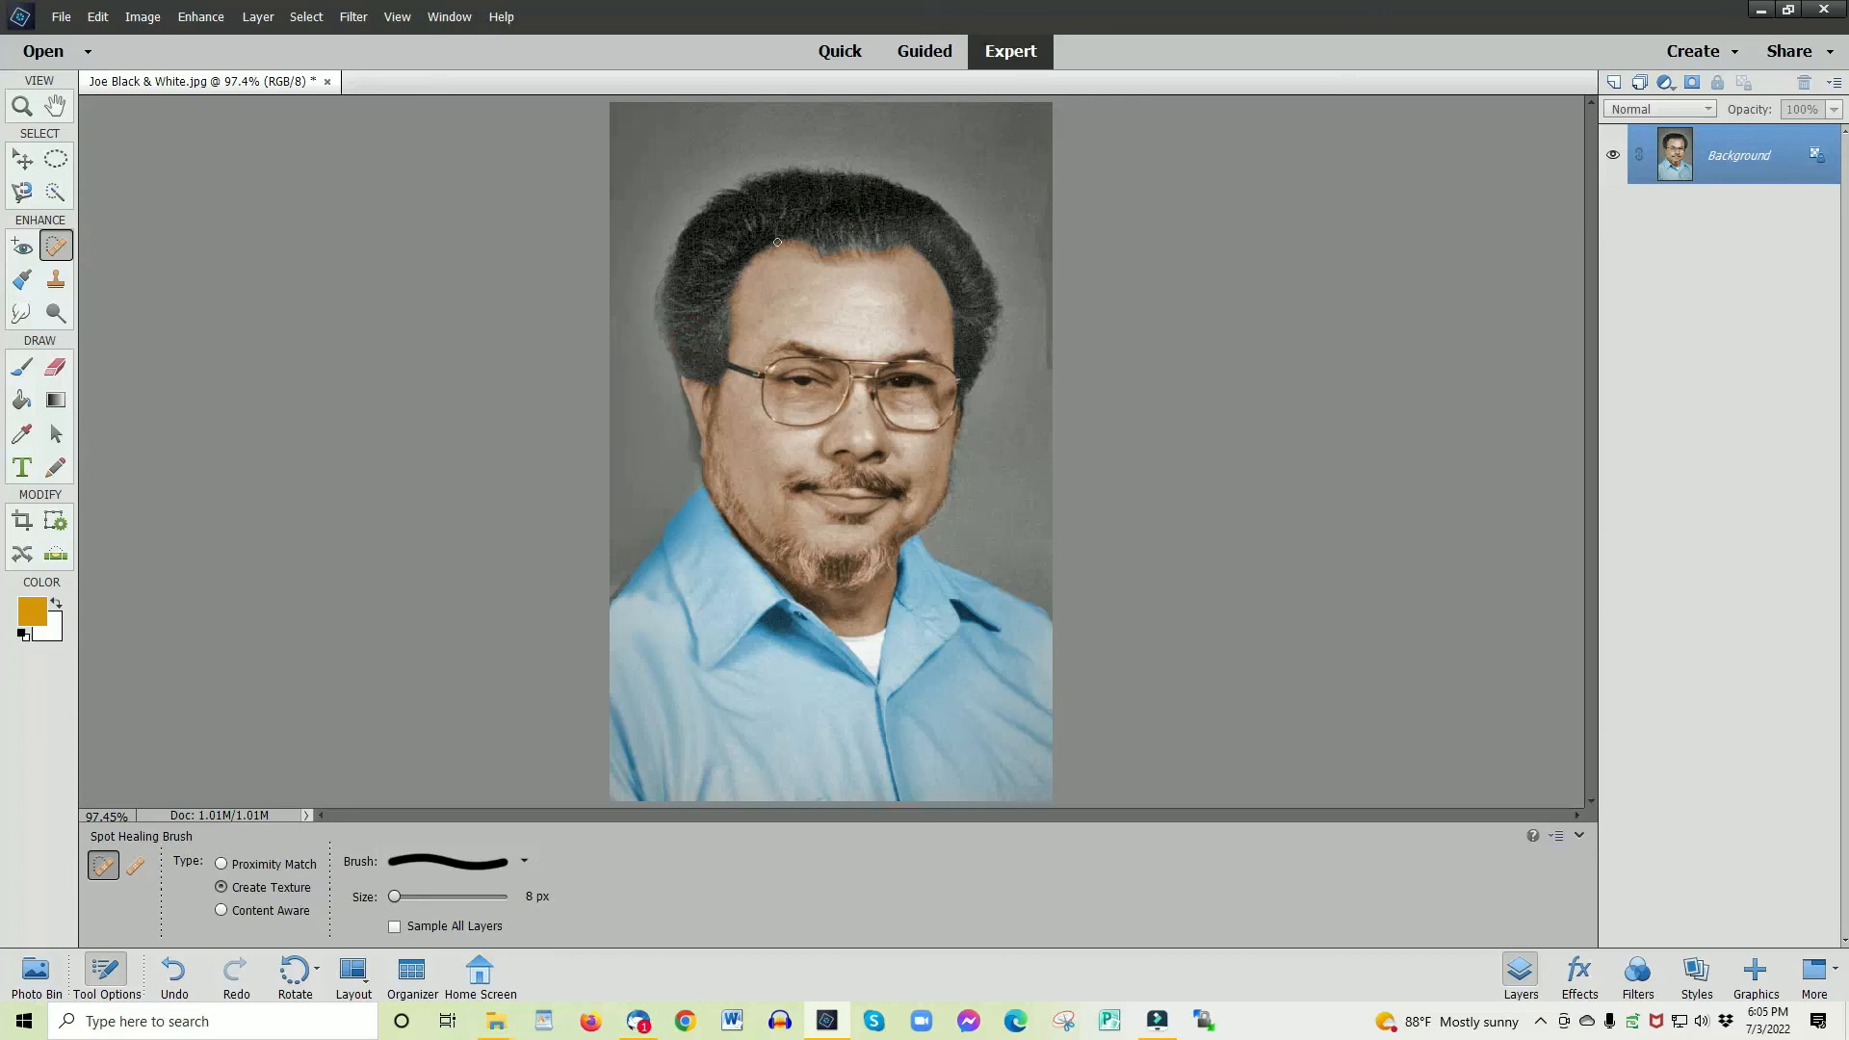